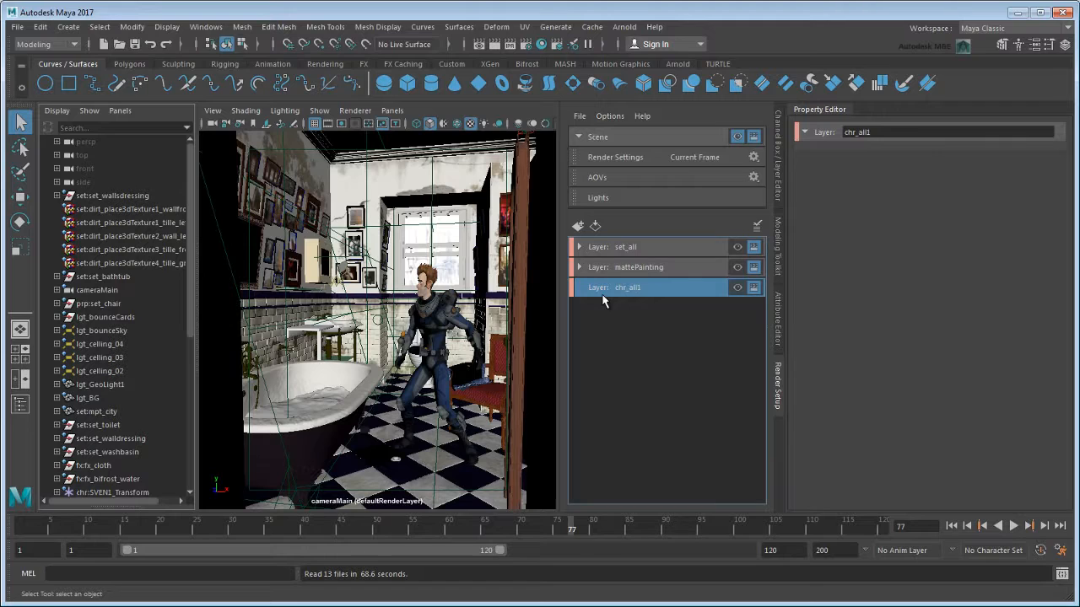
Create a collection named chr_sven in the chr_all1 render layer.
right_click(676, 291)
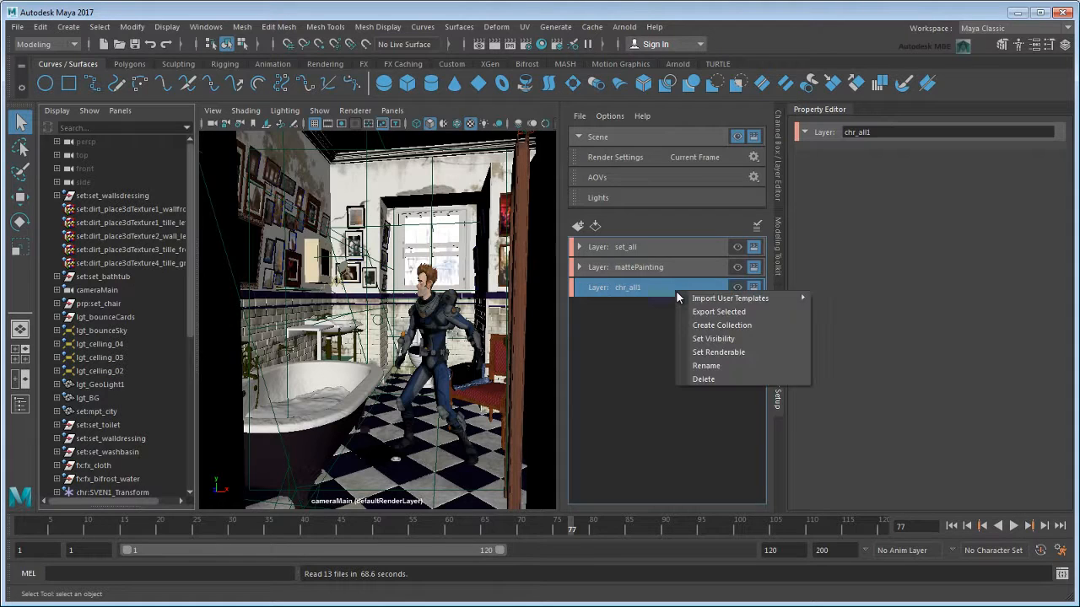
left_click(772, 325)
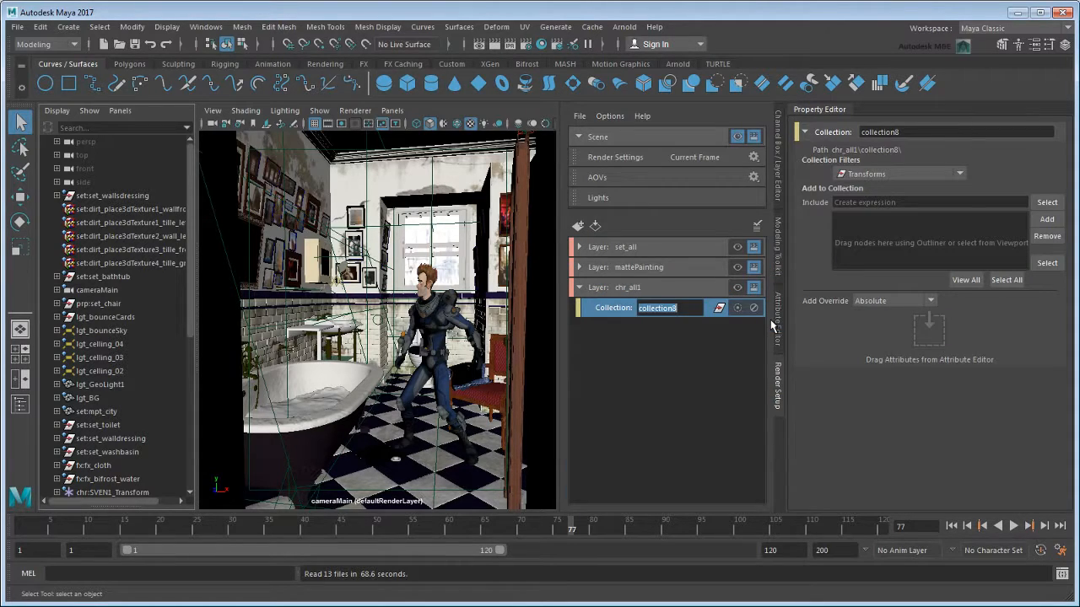
type("chr_sven")
key("Return")
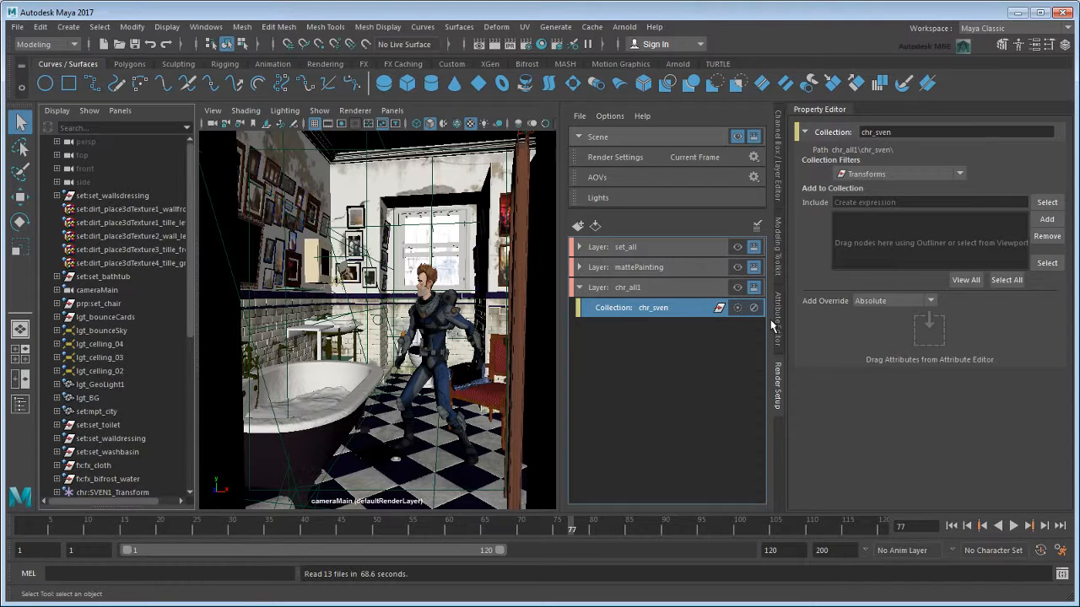
Filter the scene nodes by chr: and add chr:SVEN1_Transform, chr:SVEN1_Ctrl_Reference and chr:Characters to the chr_sven collection.
left_click(156, 130)
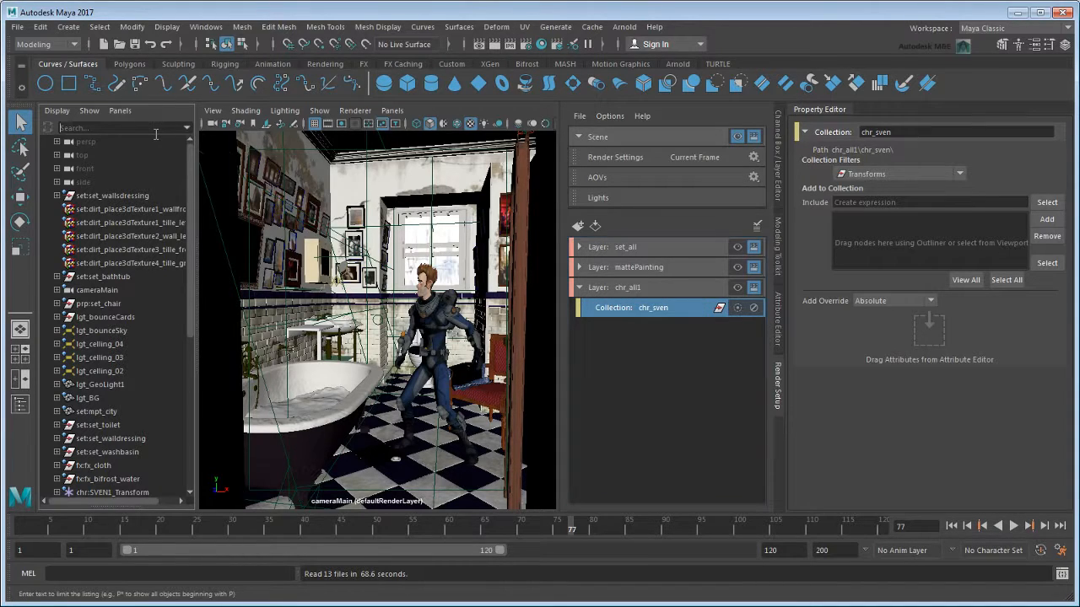
type("chr:")
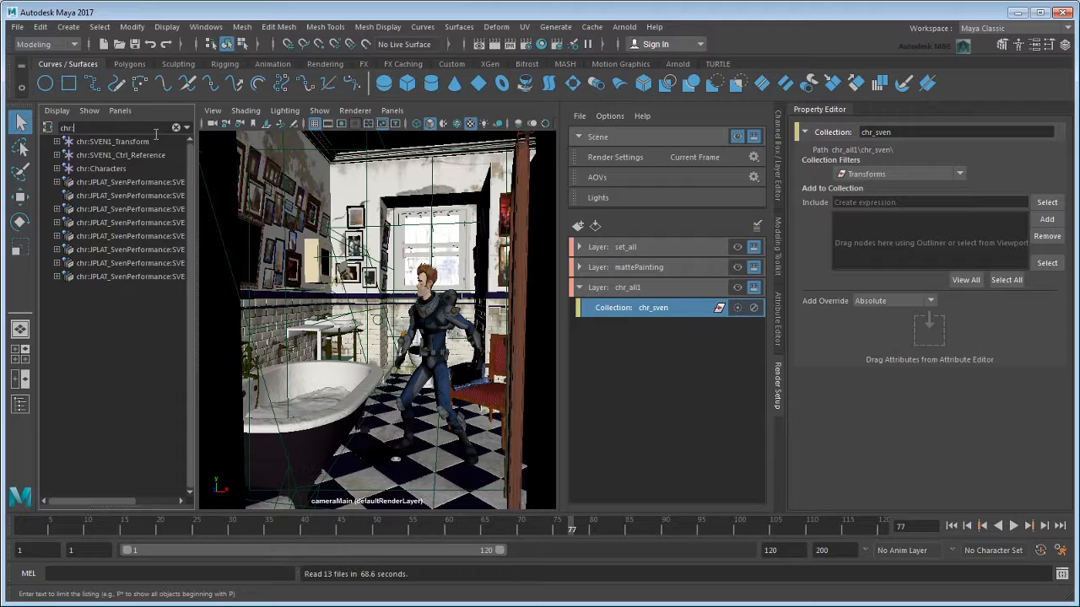
left_click(147, 143)
left_click(154, 171, "shift")
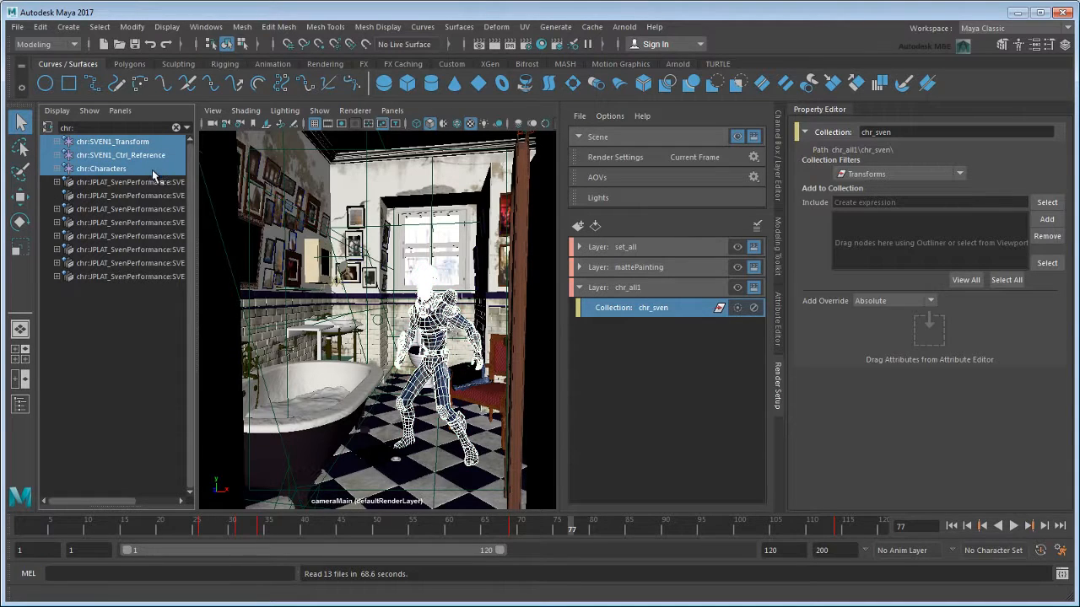
left_click(1046, 219)
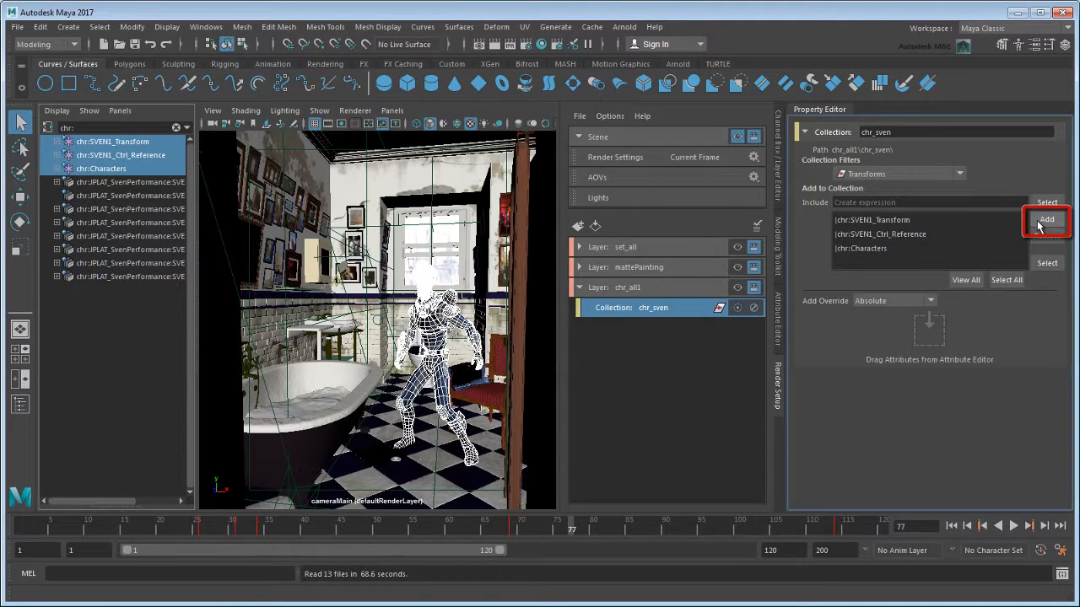
Create a second collection named Set_all in the chr_all1 render layer.
left_click(689, 283)
right_click(690, 287)
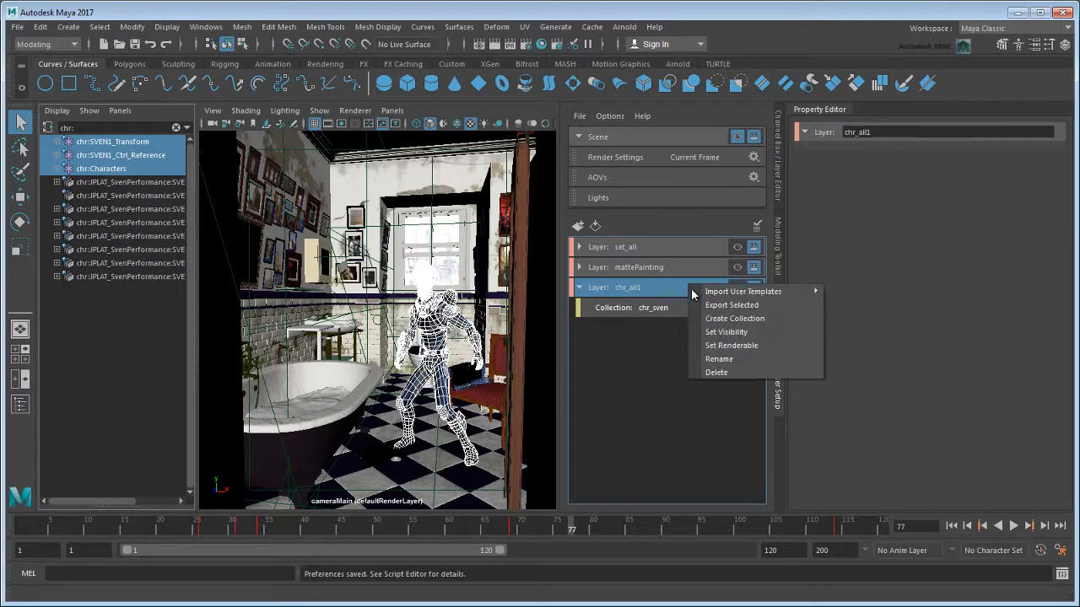
left_click(791, 319)
left_click(650, 328)
double_click(649, 328)
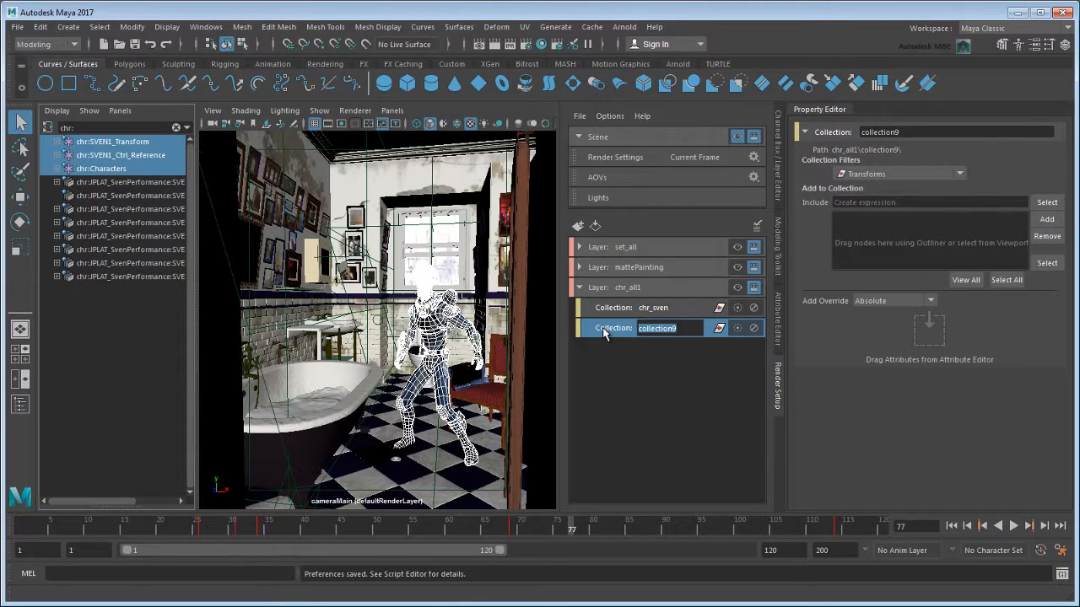
type("Set_all")
key("Return")
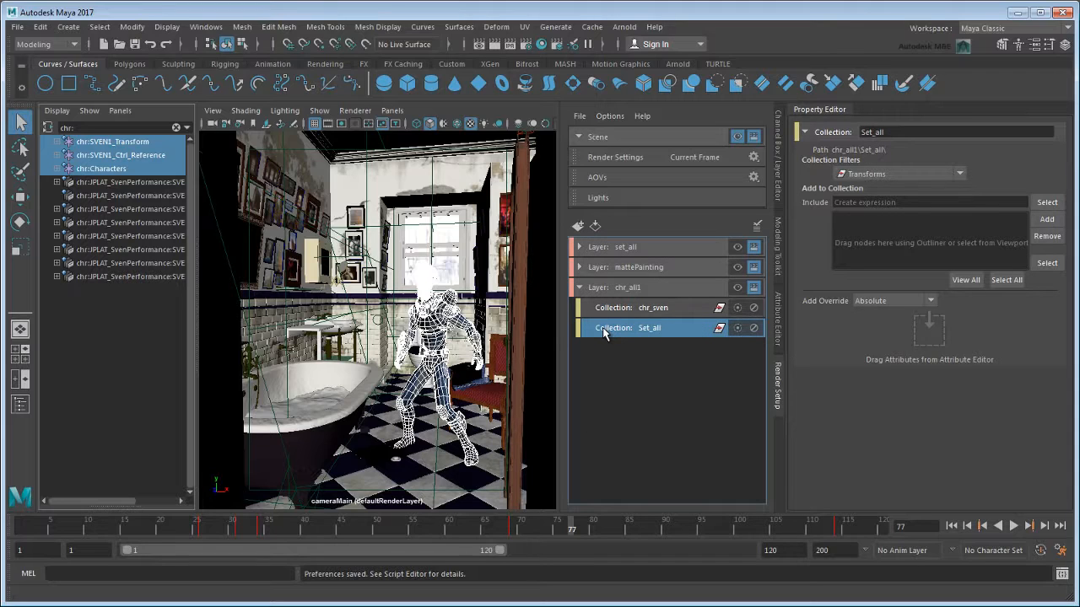
Set the Set_all collection's include expression to set:set* and add the prp:set_chair node to it.
left_click(855, 202)
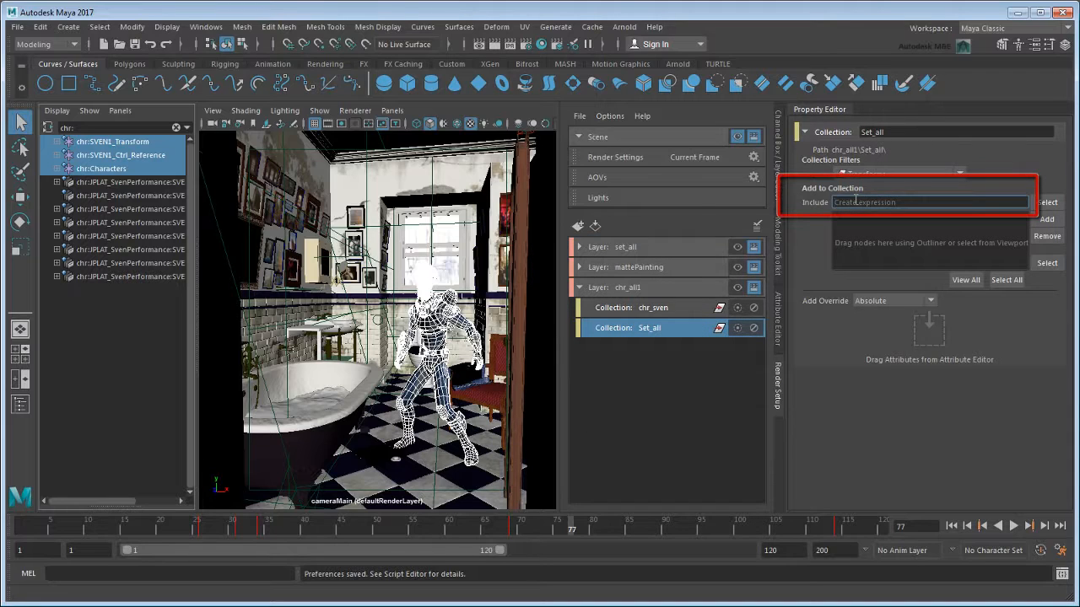
type("set:set*")
left_click_drag(76, 129, 27, 136)
type("prp:")
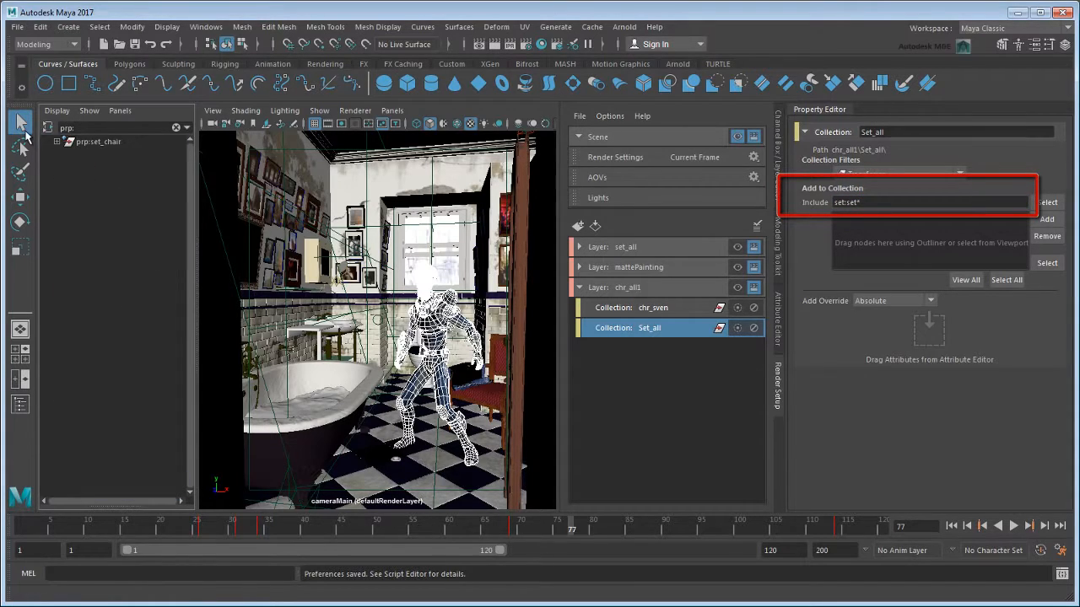
left_click(97, 141)
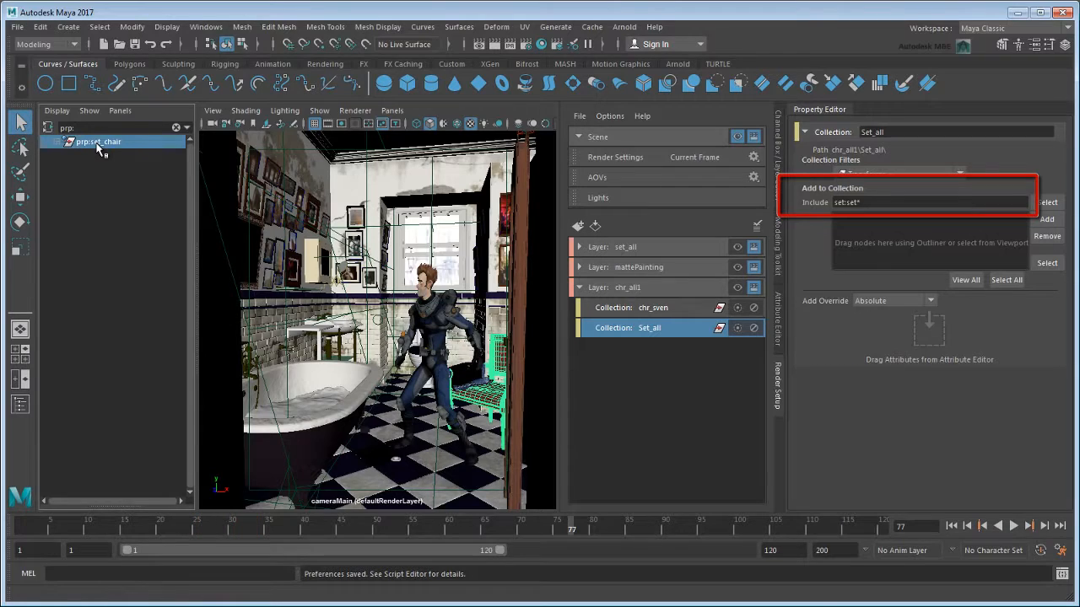
left_click(1046, 219)
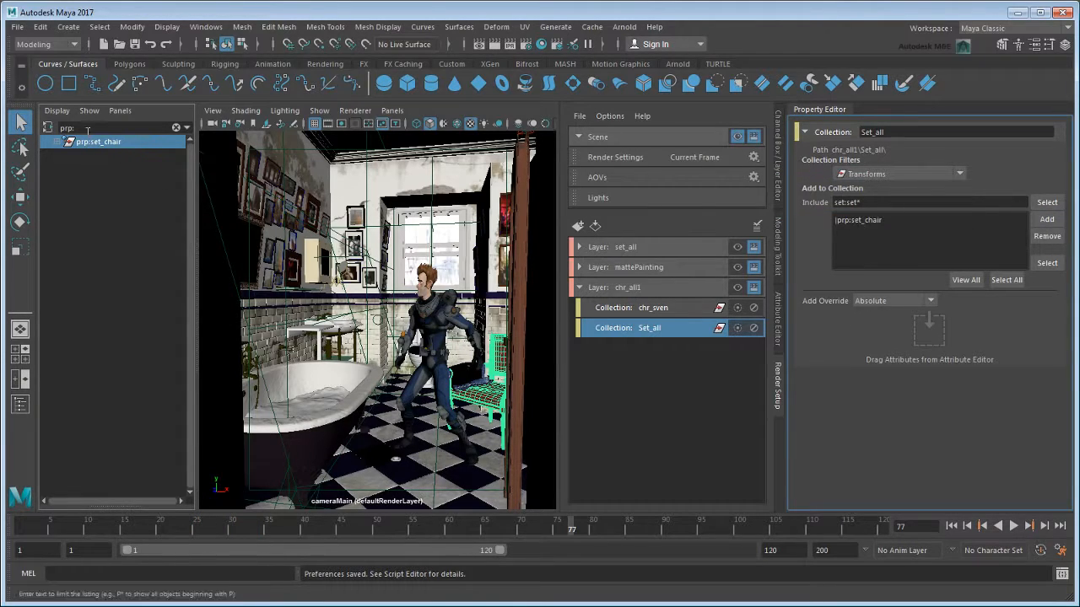
Filter the scene nodes by fx and add fx:fx_cloth to the Set_all collection.
double_click(61, 127)
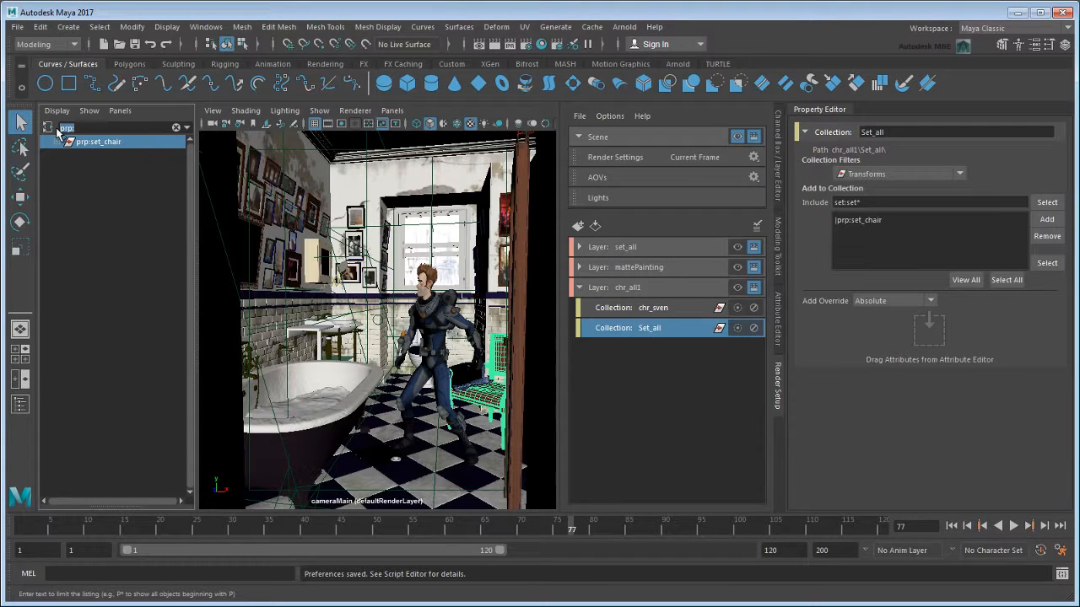
type("fx")
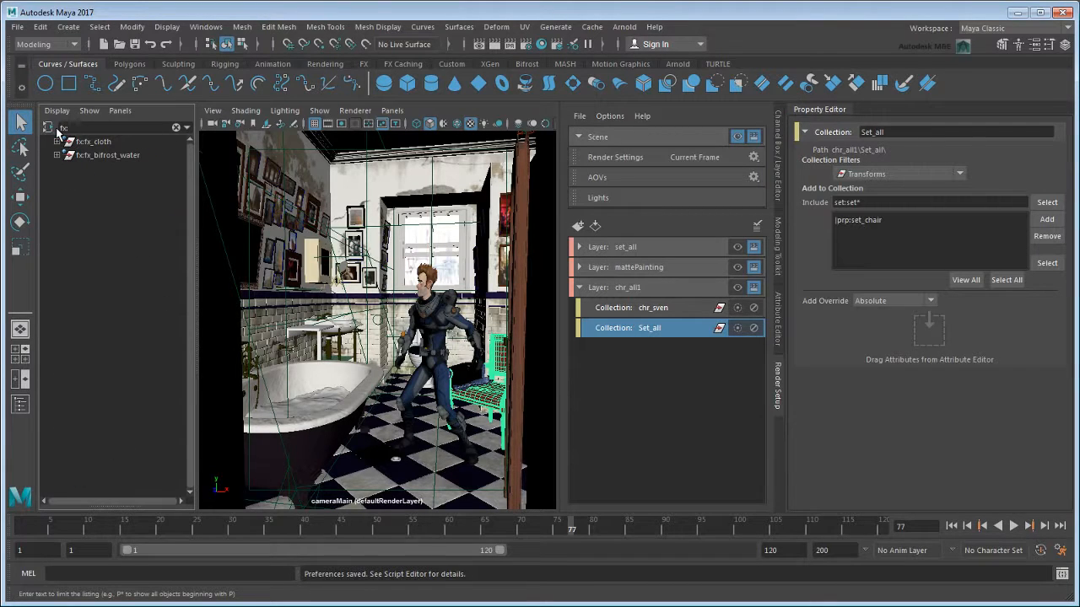
left_click(91, 141)
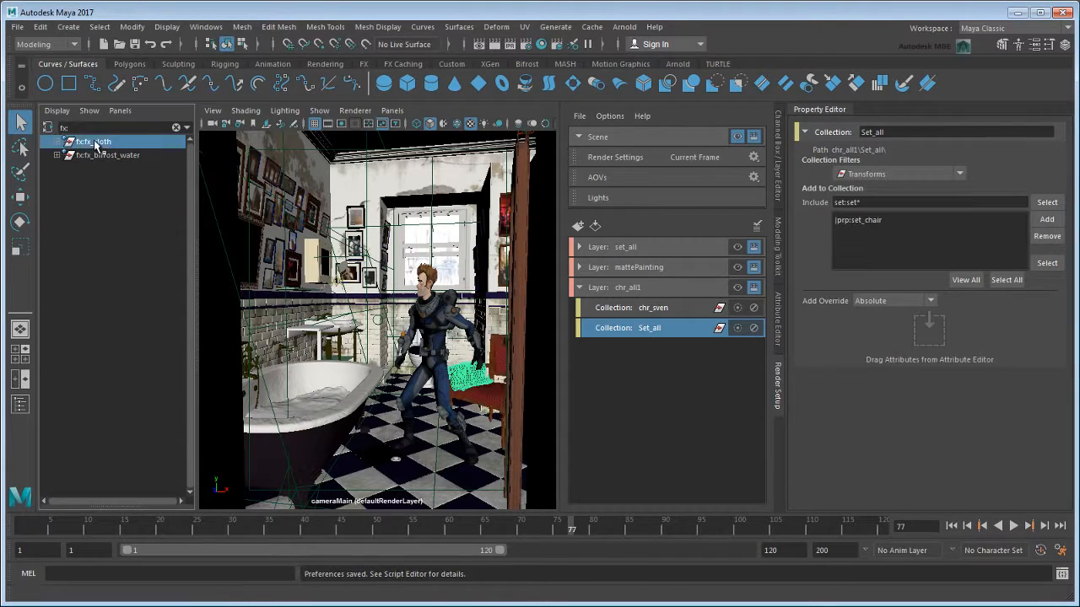
left_click(1038, 224)
Review all objects in the Set_all collection, and make the chr_all1 layer visible.
left_click(972, 283)
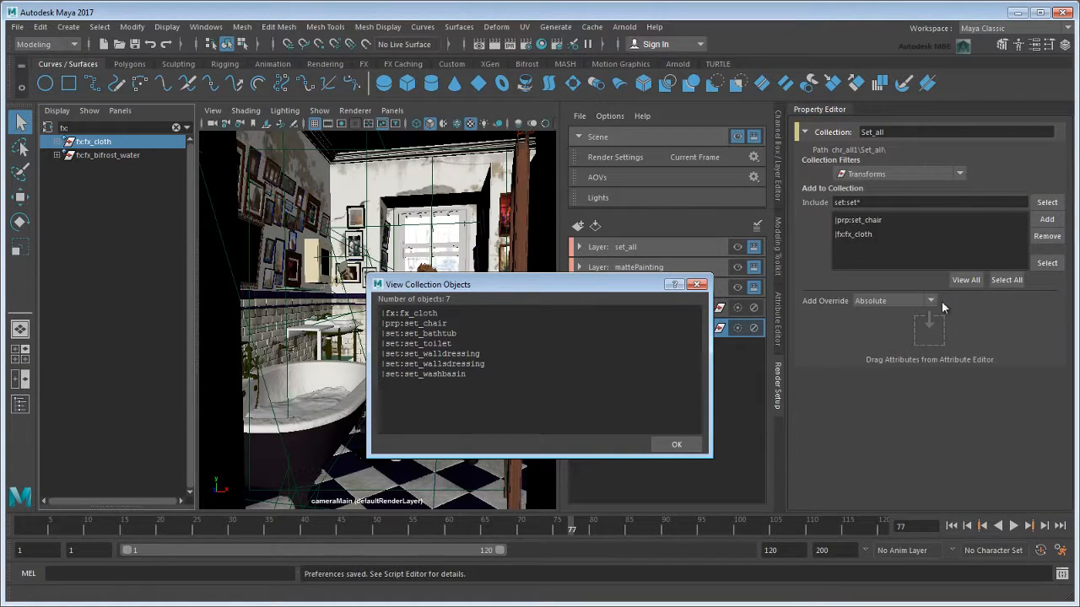
left_click(696, 284)
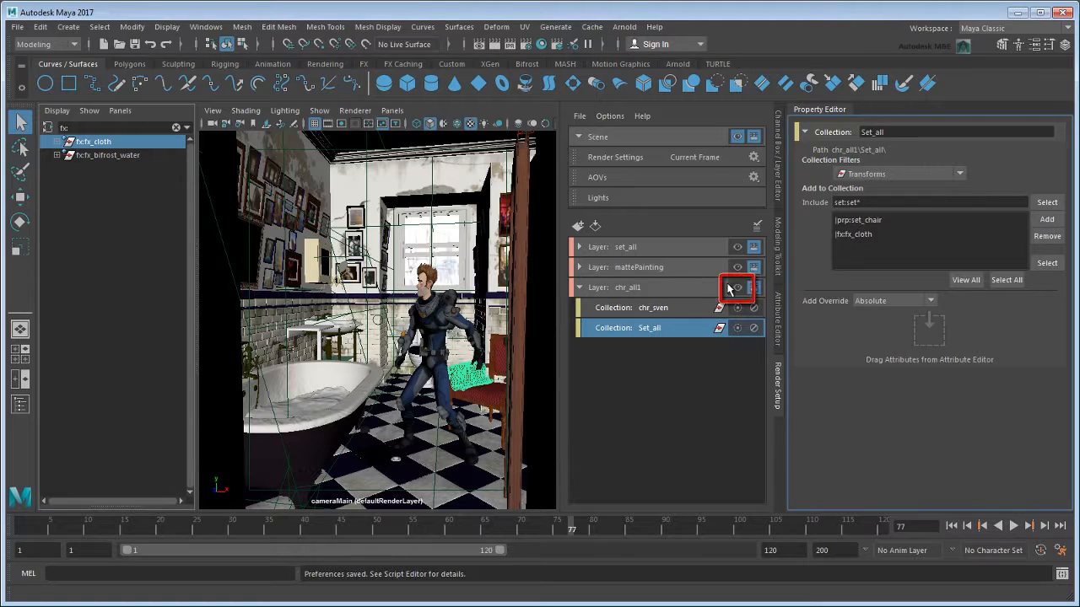
left_click(738, 287)
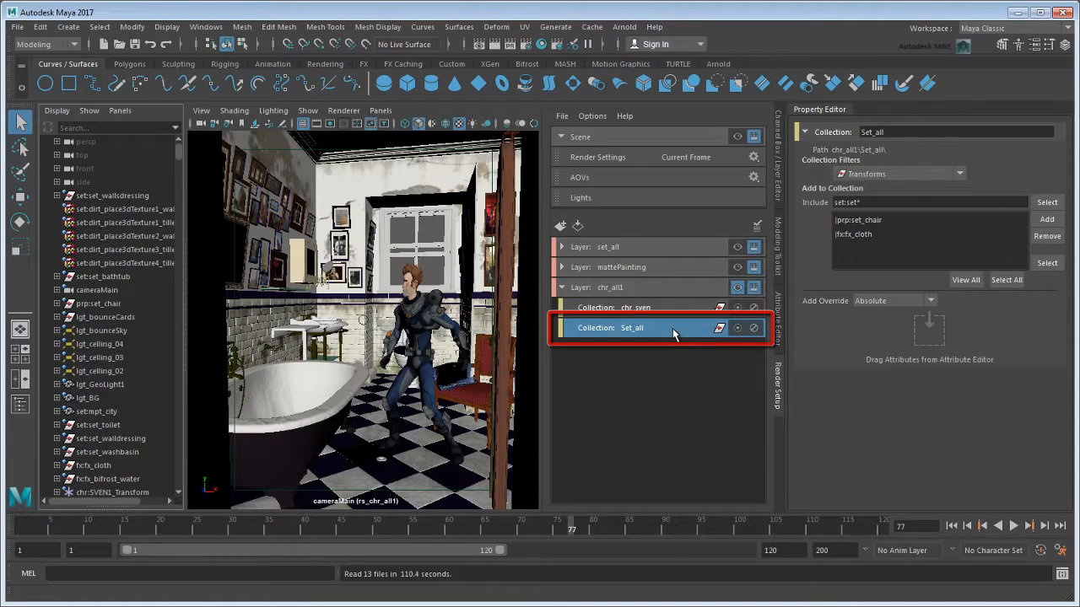
Find the set:ai_chrome shader by filtering for set:ai and create an absolute override for its Enable Matte attribute on the visible layer.
left_click(110, 127)
type("set:ai")
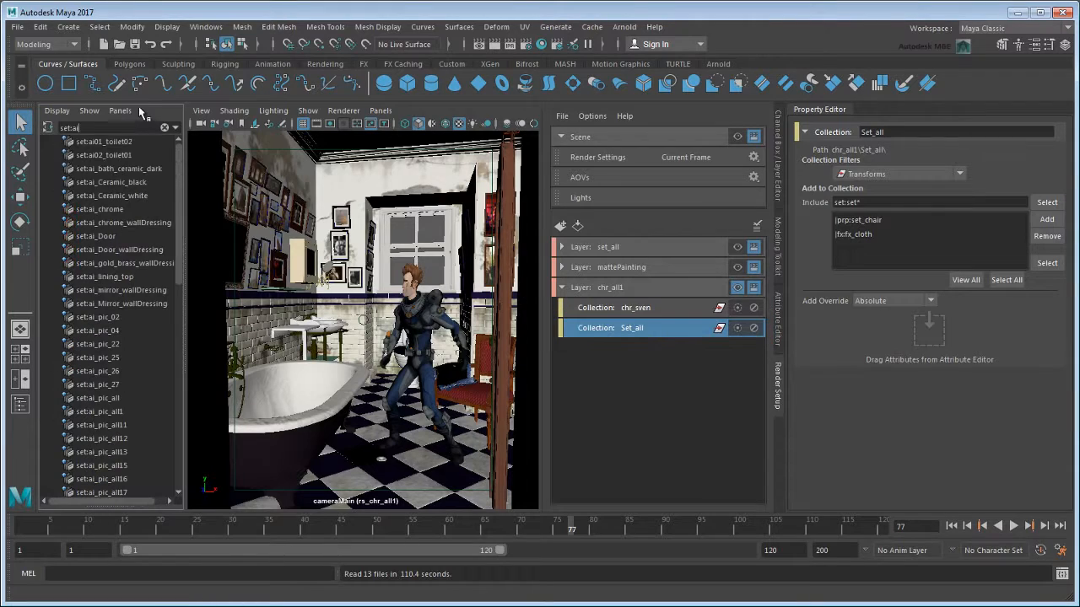
left_click(131, 209)
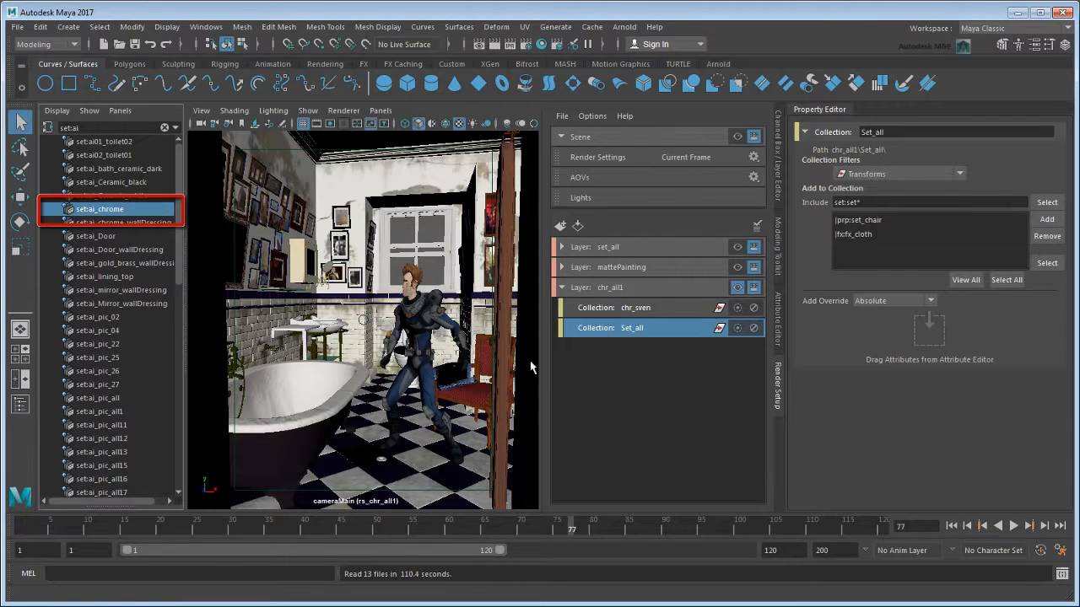
left_click(778, 337)
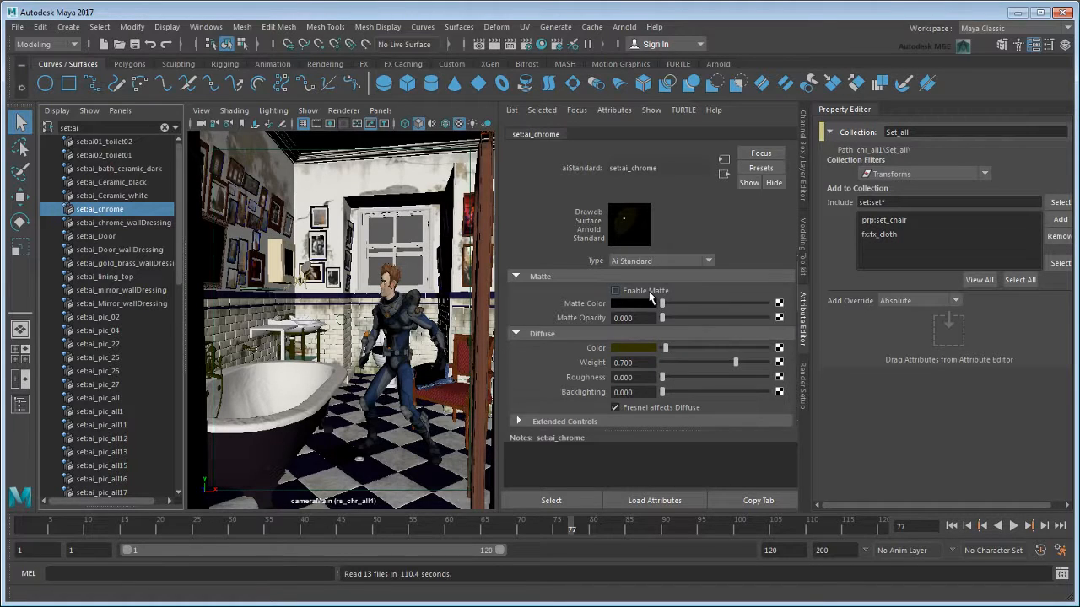
right_click(649, 292)
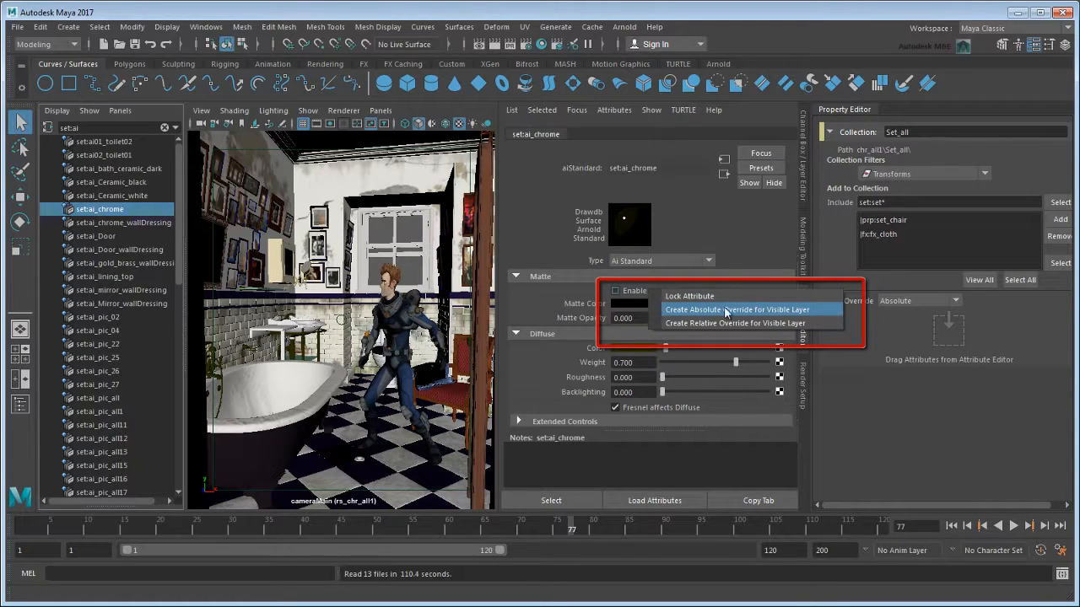
left_click(817, 310)
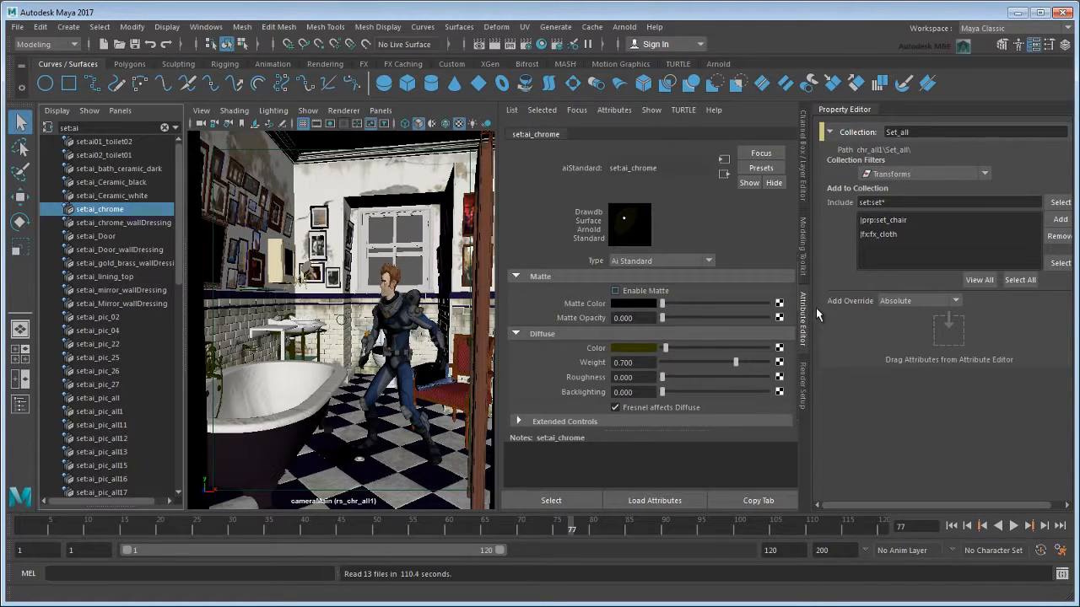
Review all objects in the Set_all_shaders collection, and turn on Ai Enable Matte in its aiEnableMatte override.
left_click(803, 381)
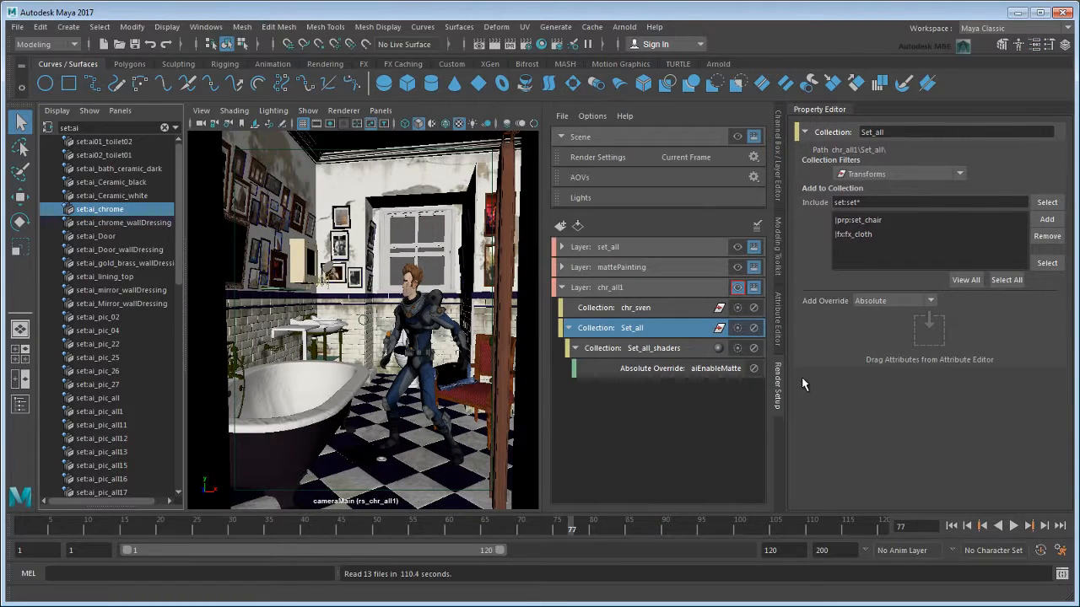
left_click(693, 349)
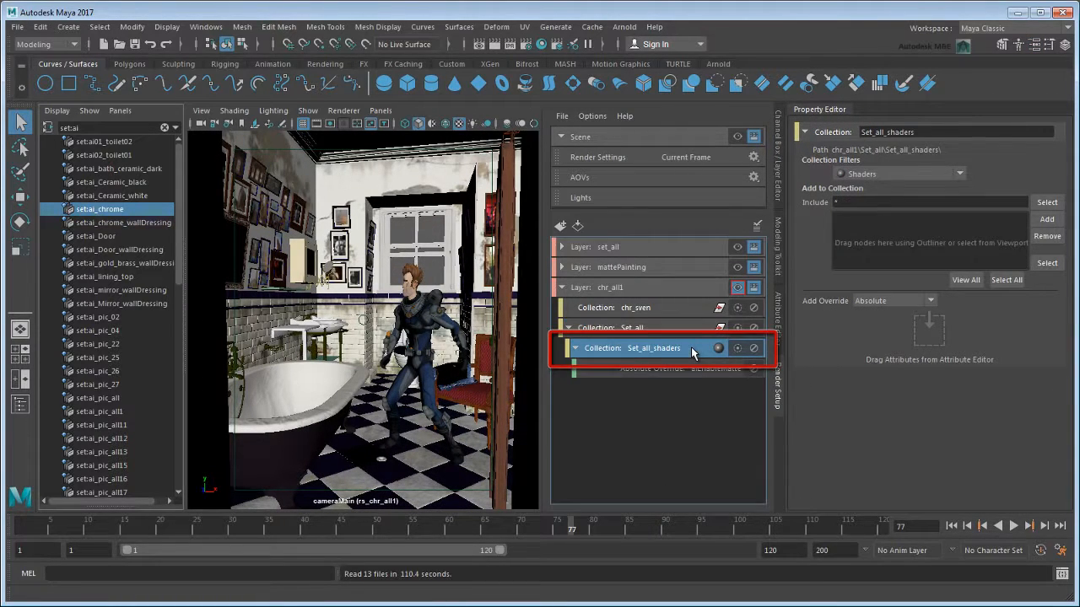
left_click(970, 282)
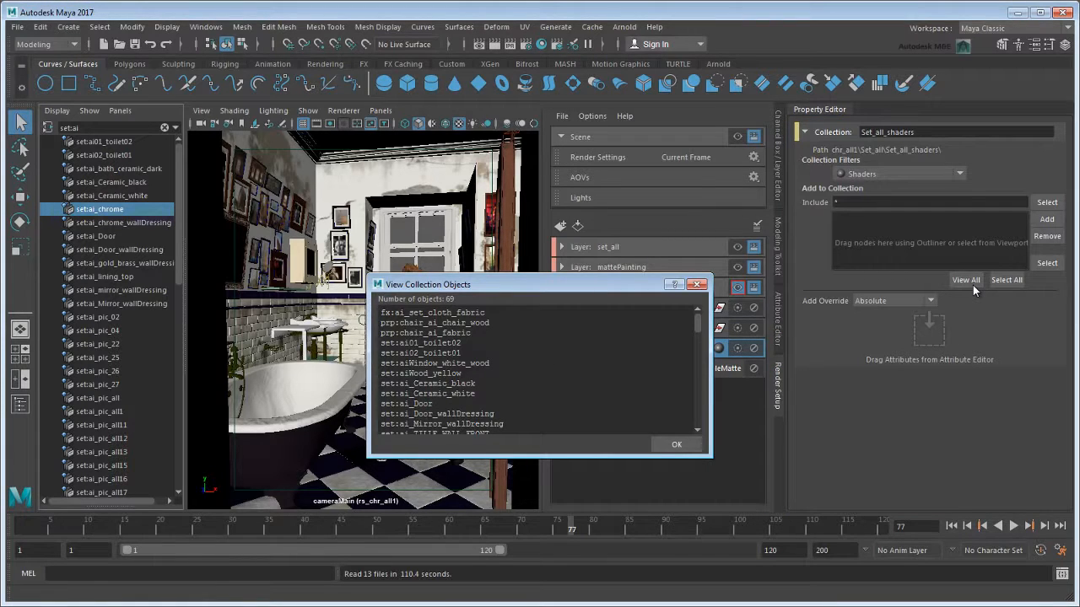
left_click(697, 284)
left_click(707, 369)
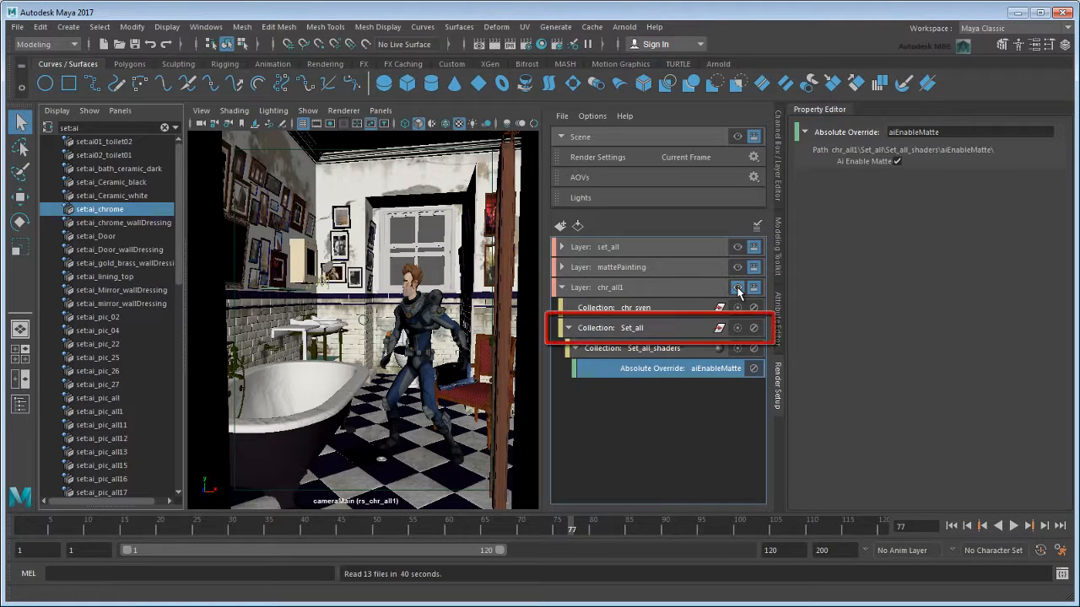
With the Set_all collection selected, create absolute overrides for the set:ai_chrome shader's Matte Color and Matte Opacity on the visible layer.
left_click(682, 329)
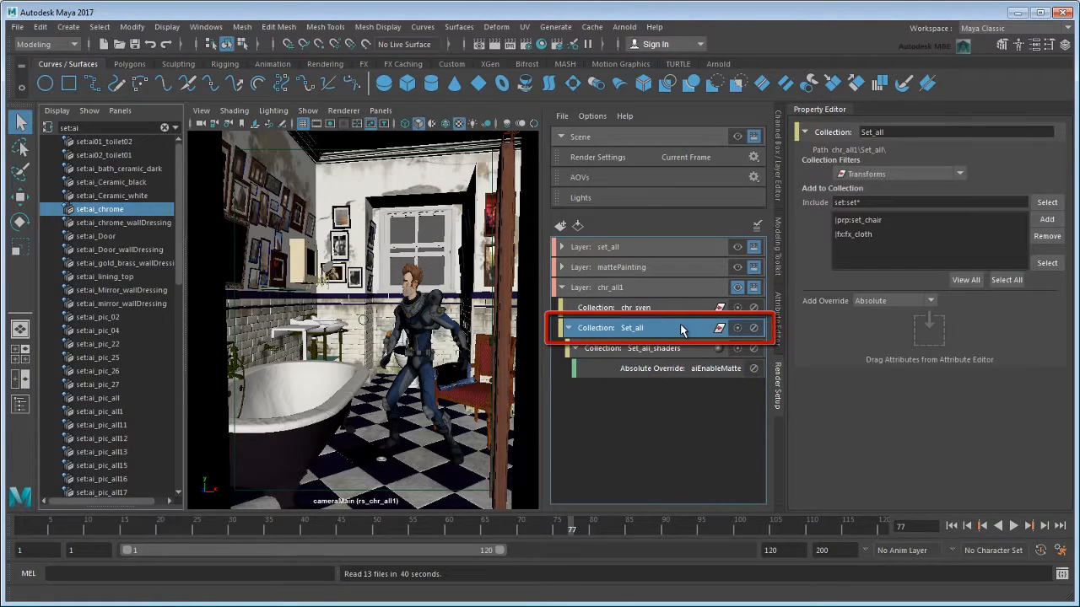
left_click(778, 346)
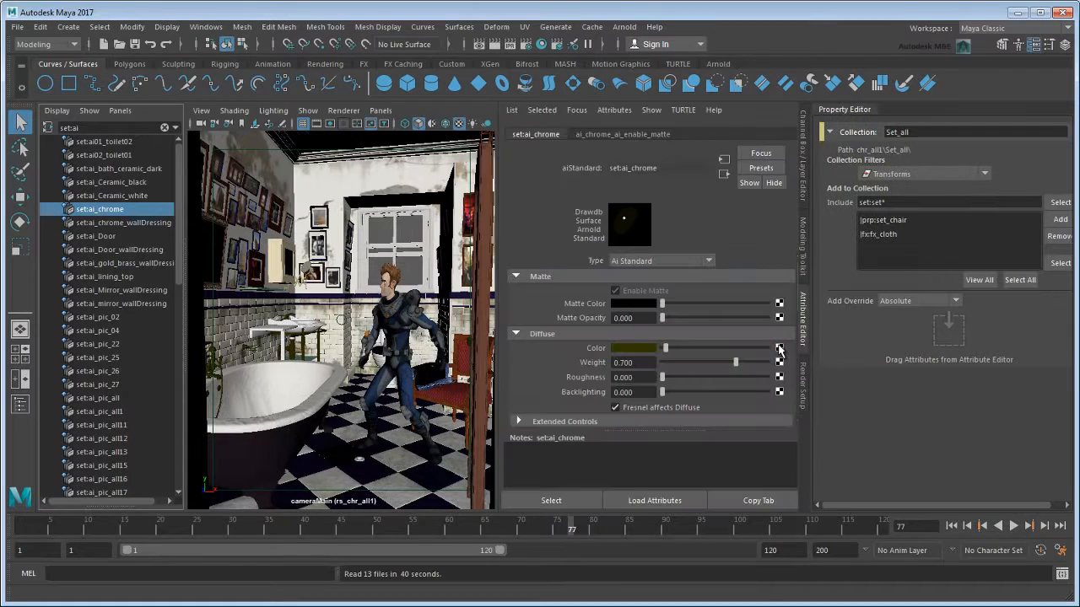
right_click(596, 304)
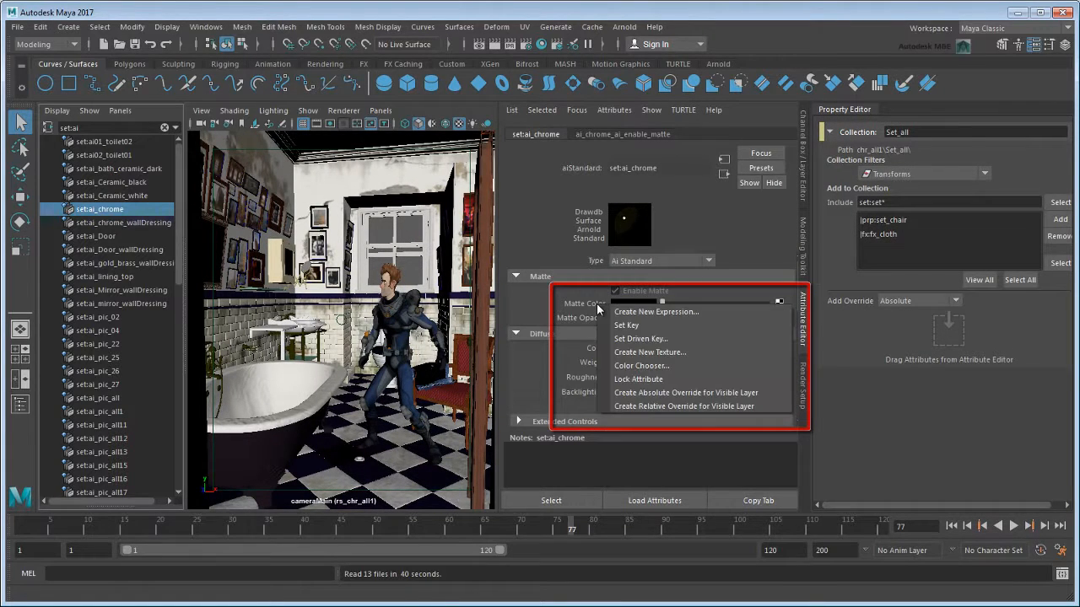
left_click(766, 393)
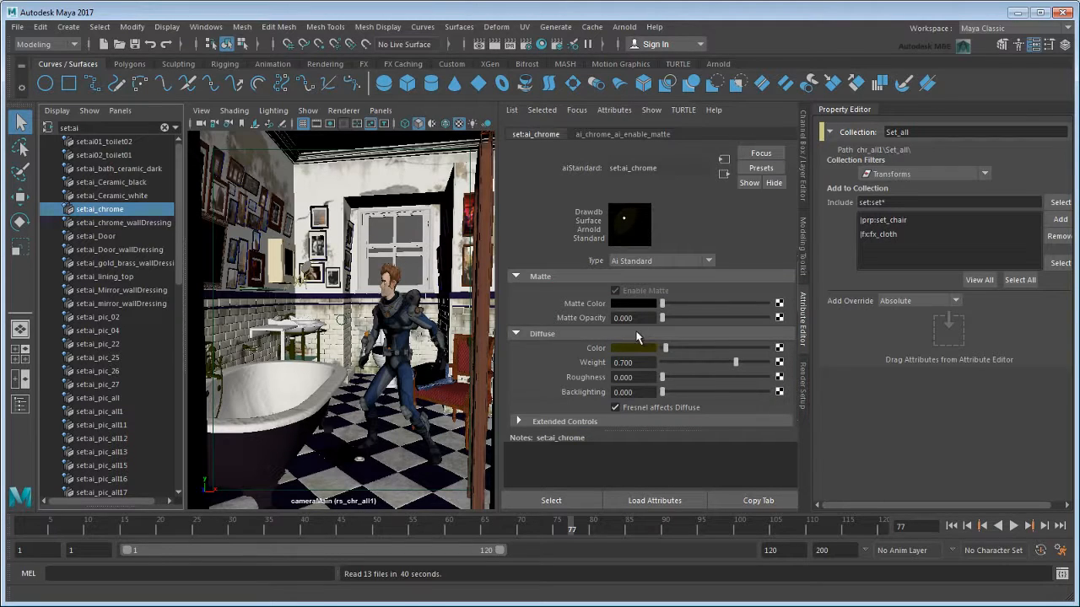
right_click(590, 319)
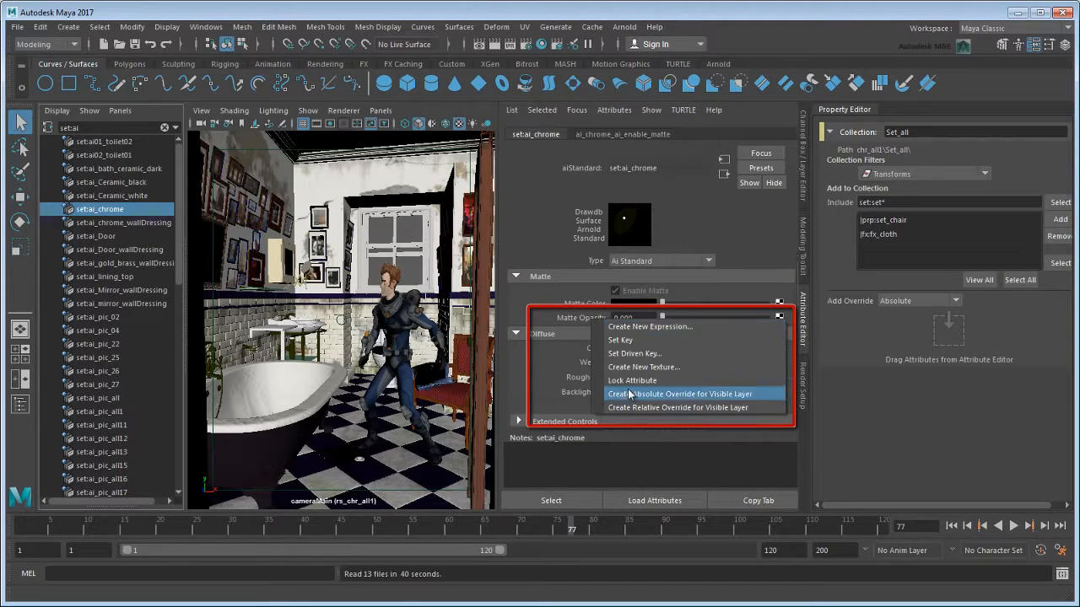
left_click(763, 395)
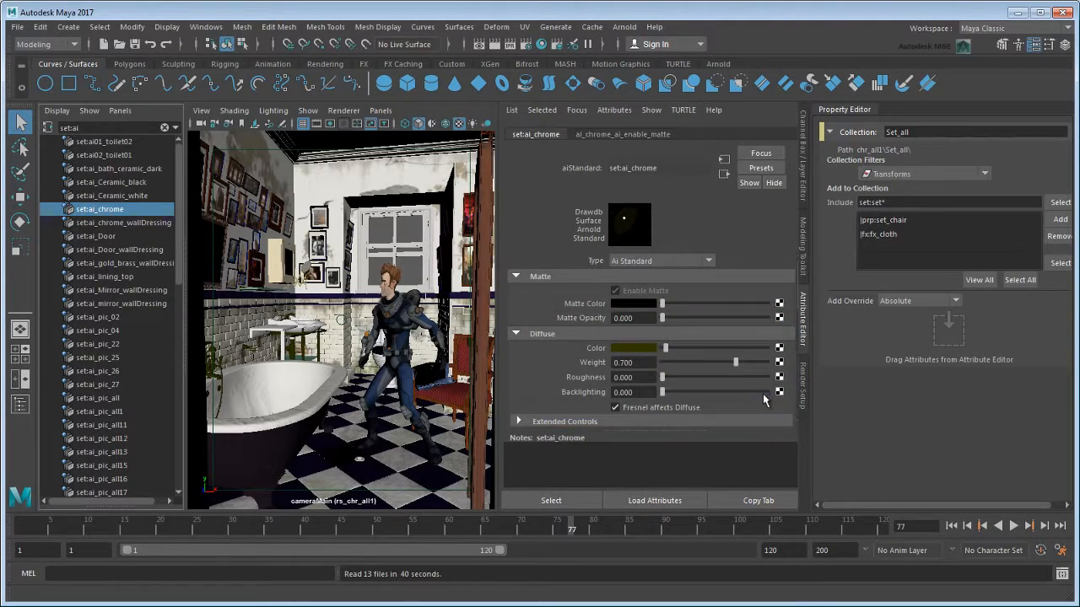
Save the scene, and create a collection named geoLights1 in the chr_all1 layer.
left_click(801, 394)
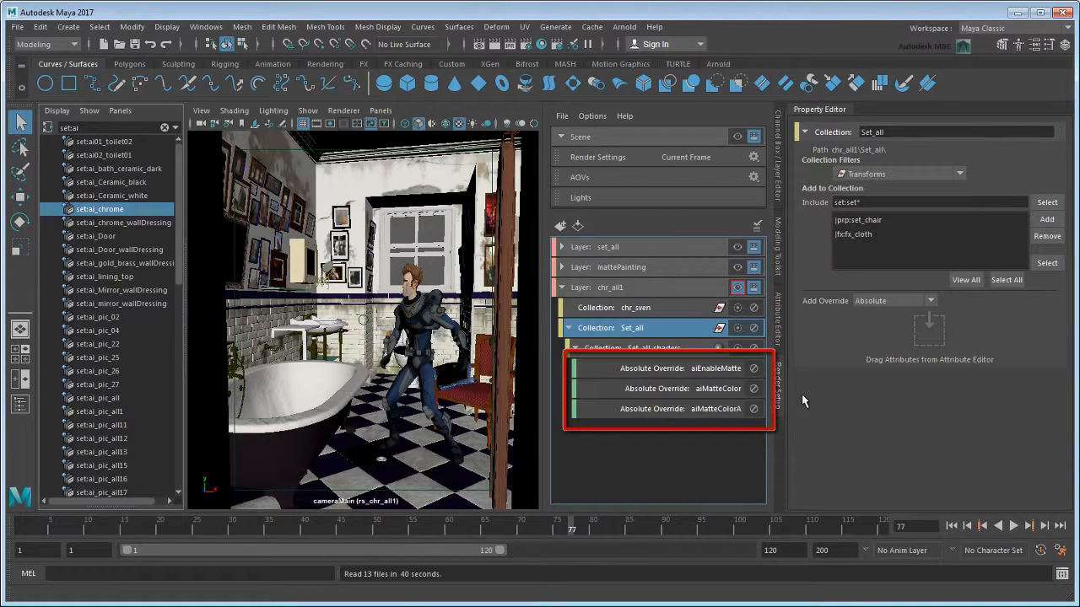
key("ctrl+s")
left_click(661, 290)
right_click(662, 288)
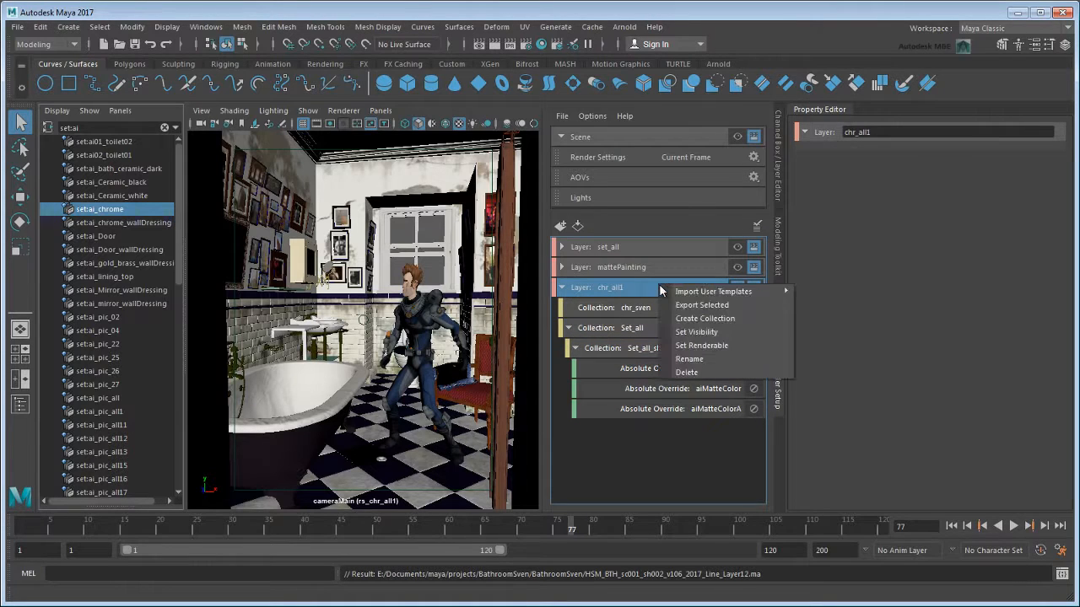
left_click(757, 319)
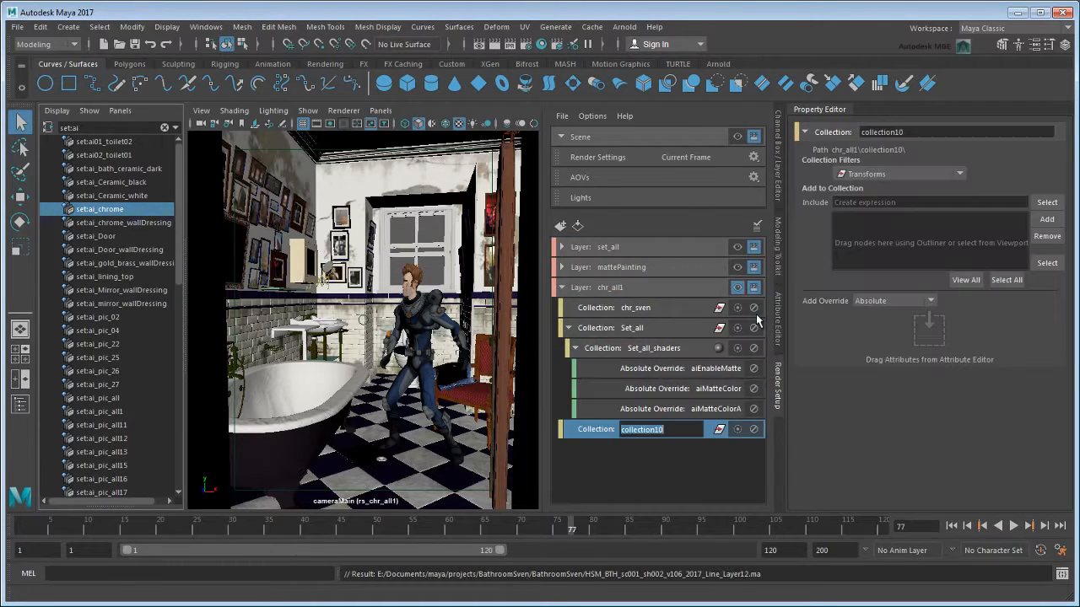
type("geoLights1")
key("Return")
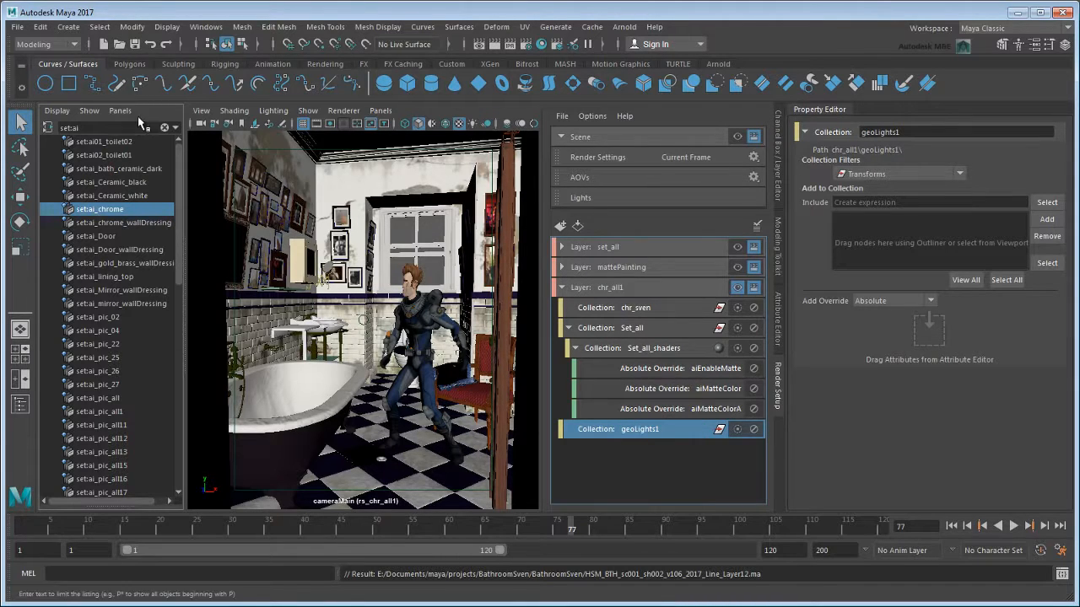
Filter the Outliner for lgt and add lgt_bounceCards and lgt_GeoLight1 to the geoLights1 collection.
type("lgt")
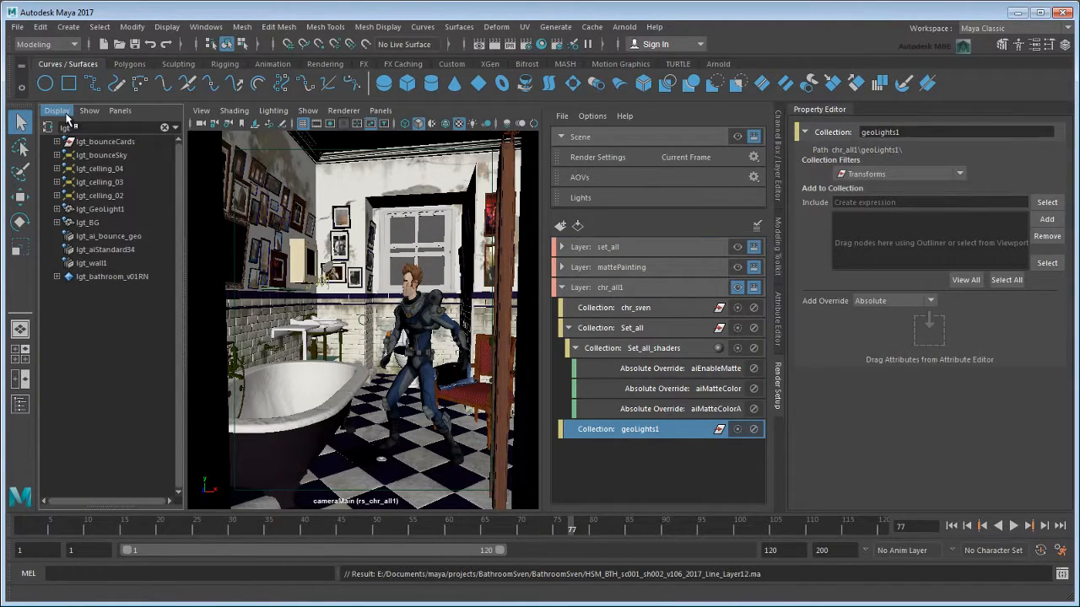
left_click(105, 143)
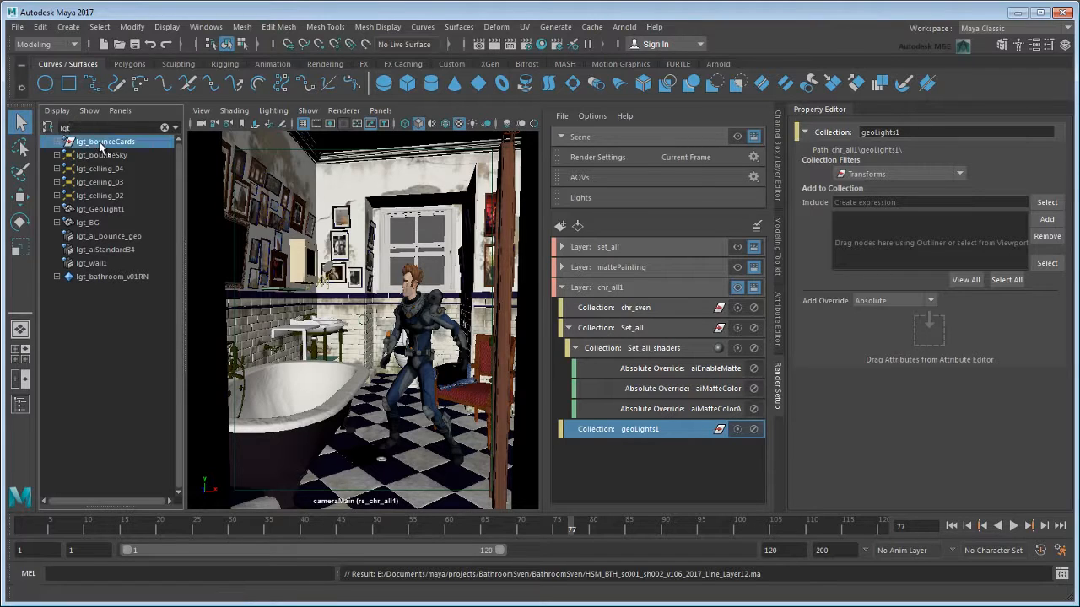
left_click(112, 211, "ctrl")
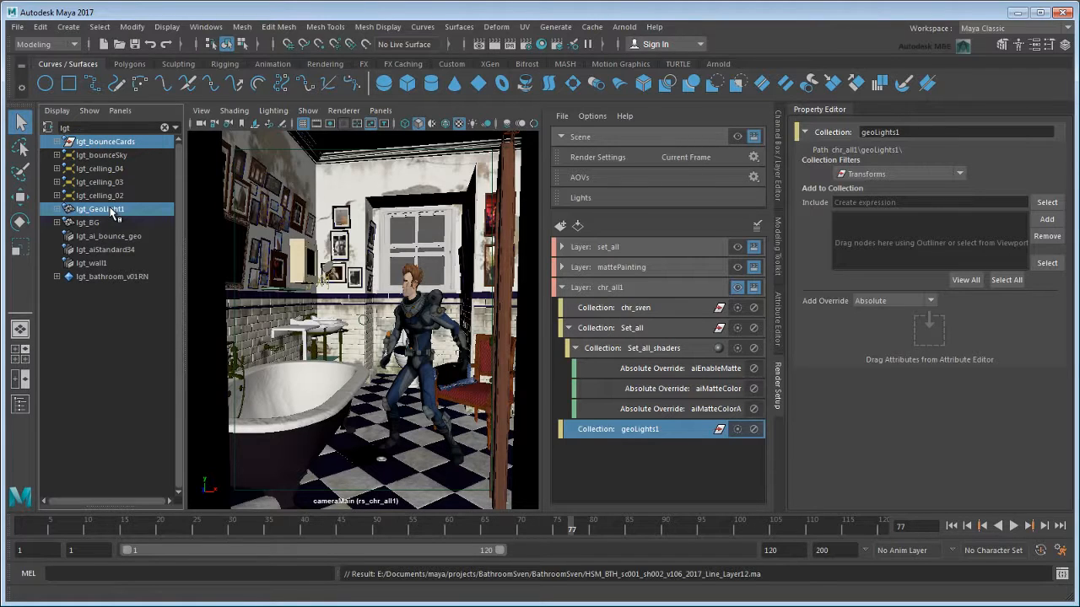
left_click(1046, 219)
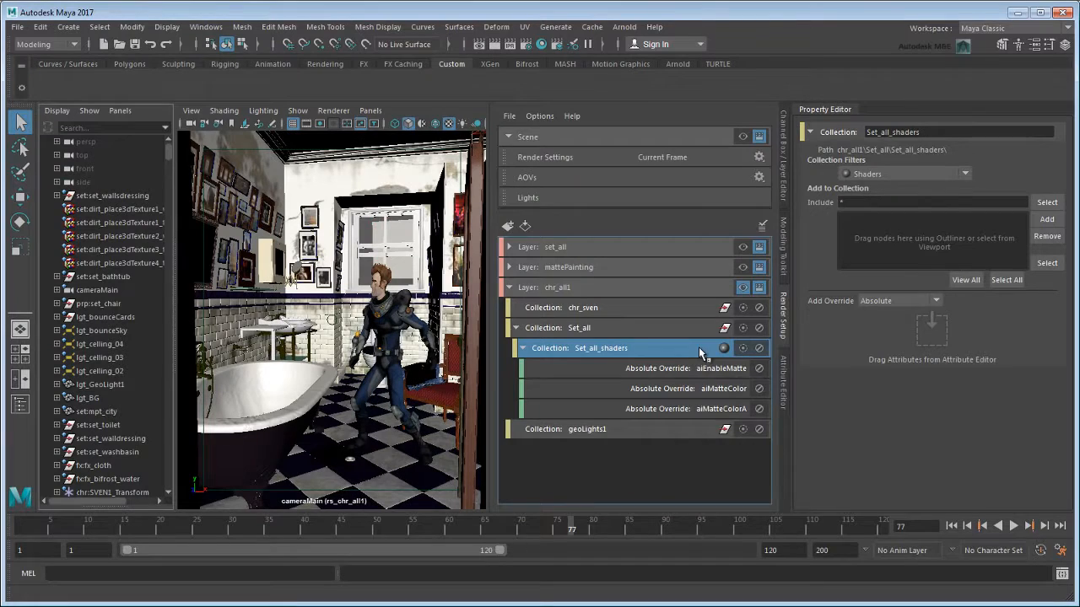
Start exporting the Set_all_shaders collection, with E:\Miscellaneous\RenderSetupTemplates as the destination folder.
right_click(699, 349)
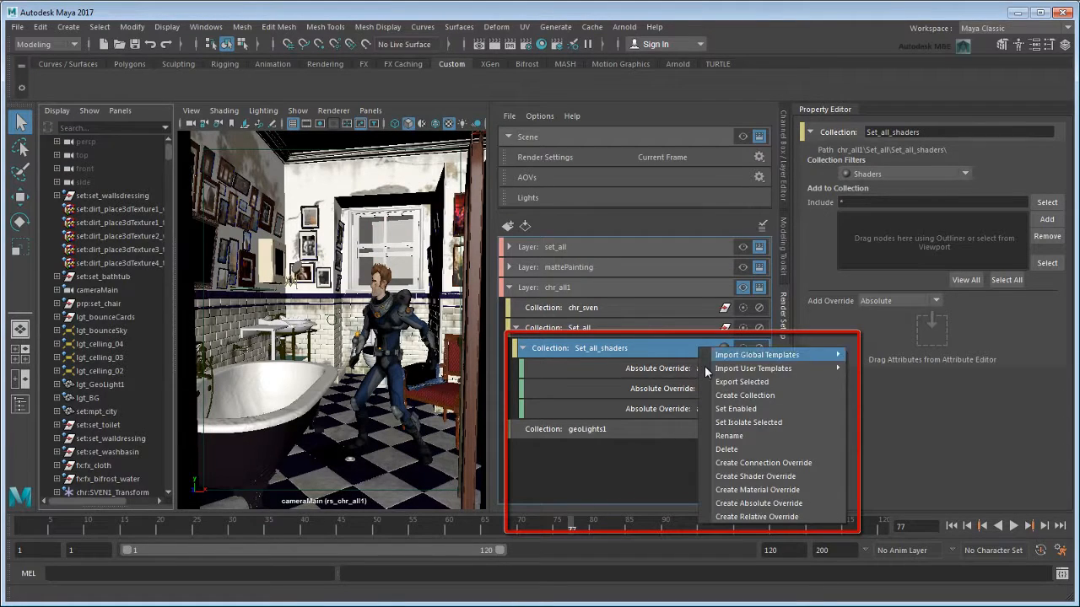
left_click(788, 381)
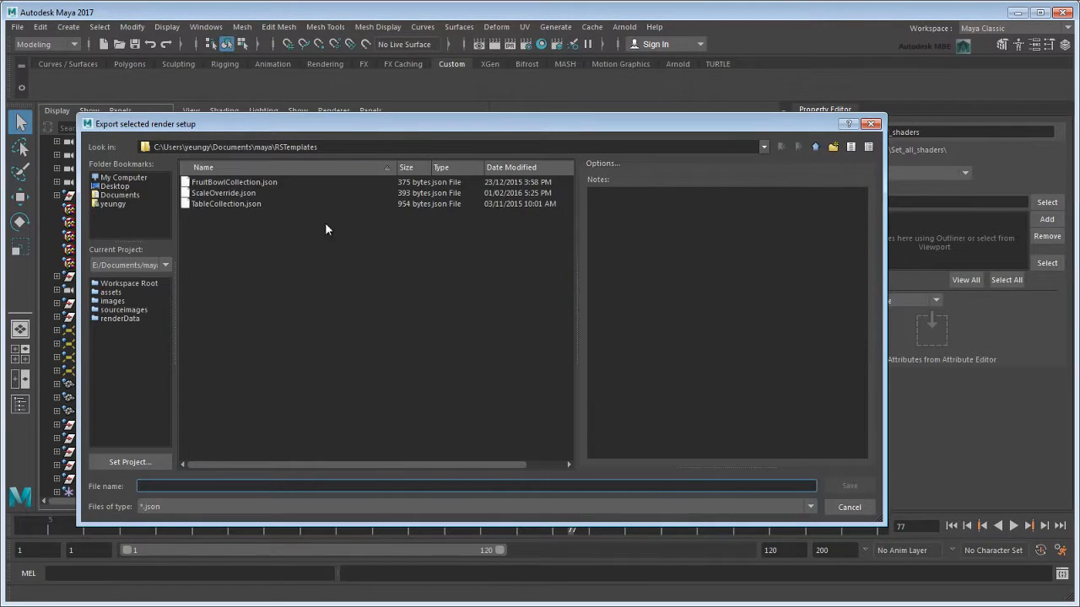
left_click(151, 179)
double_click(221, 215)
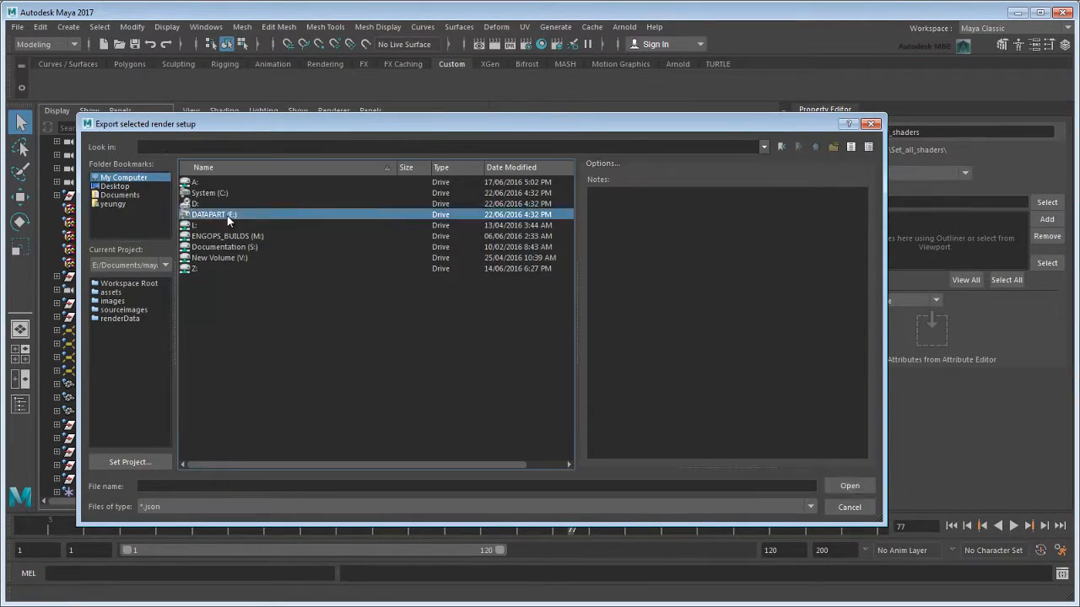
double_click(240, 367)
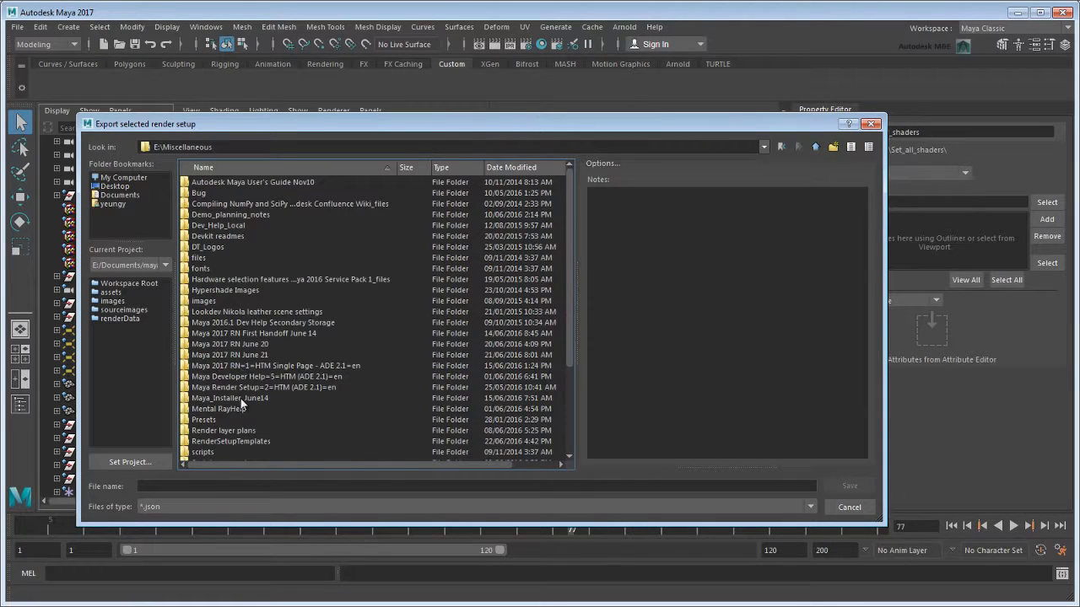
double_click(243, 440)
Export the template as Holdout.json with the note "Holdout collection and overrides".
left_click(656, 312)
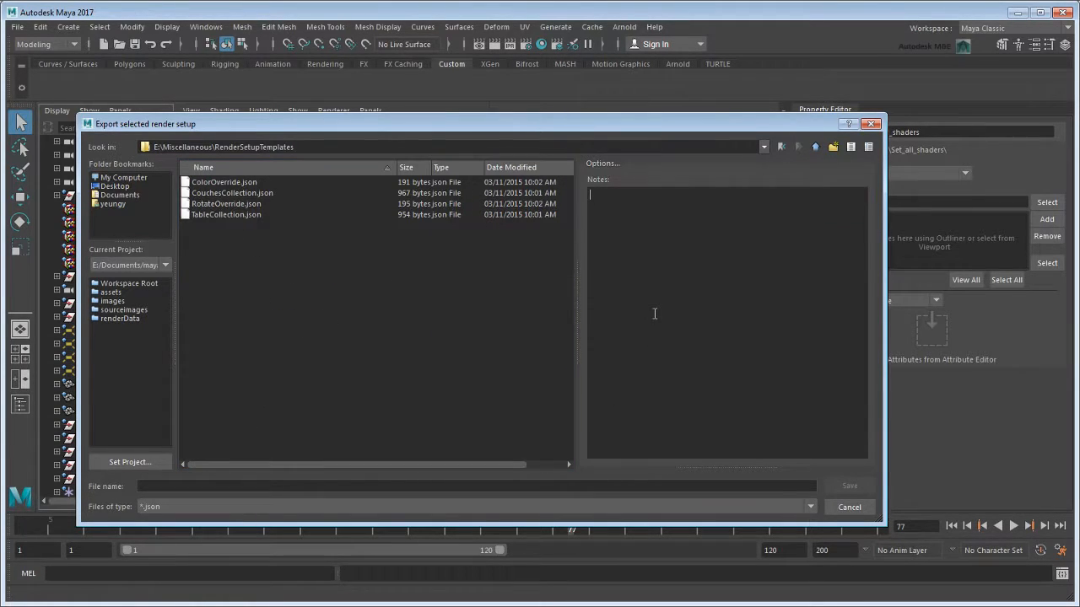
type("Roldout col")
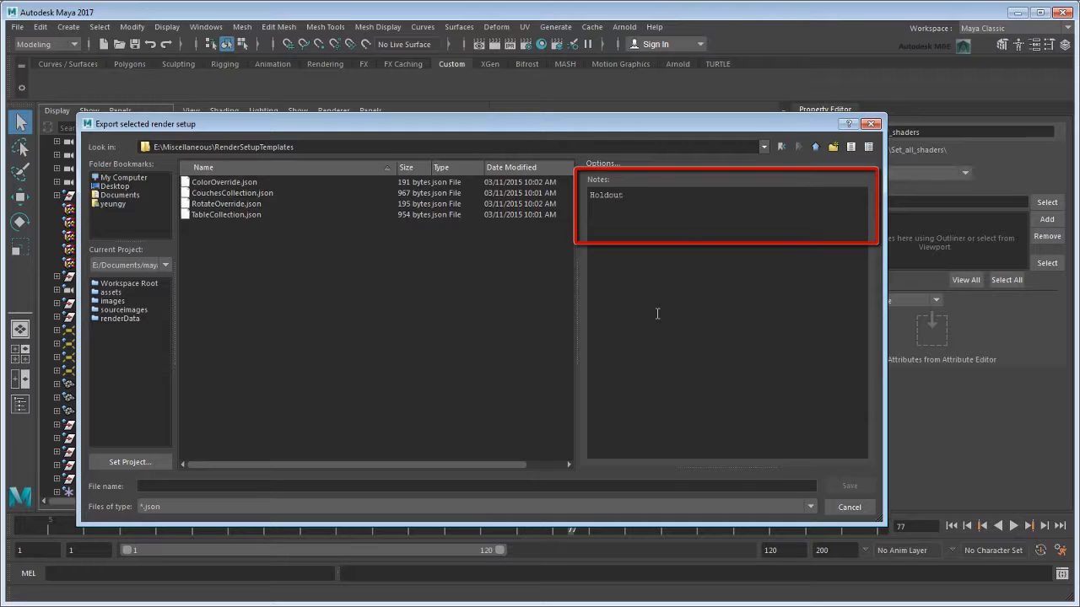
type("lection and overrides")
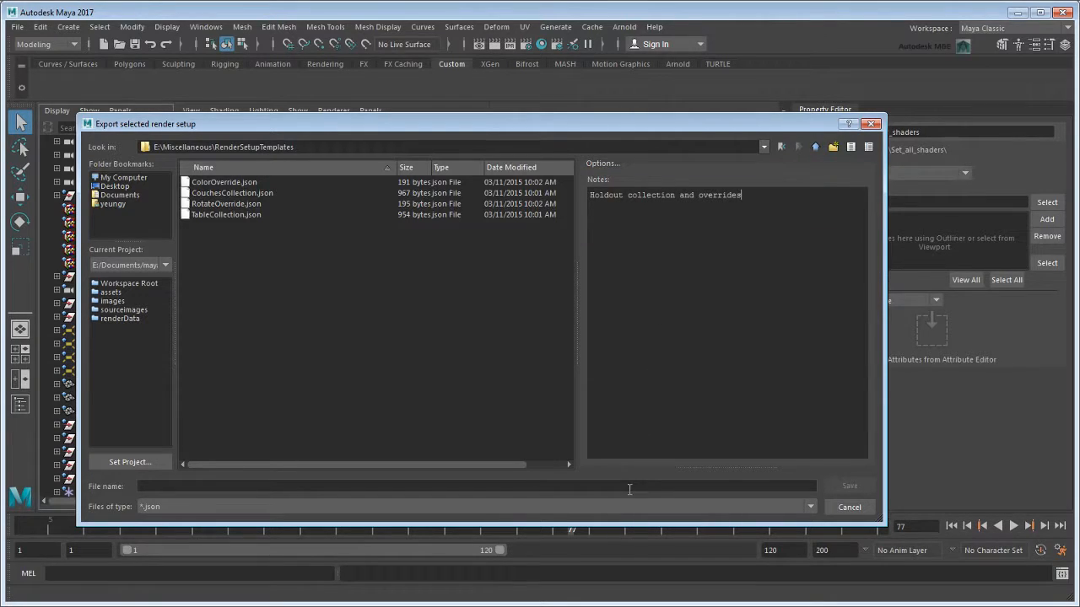
left_click(629, 485)
type("Holdout.j")
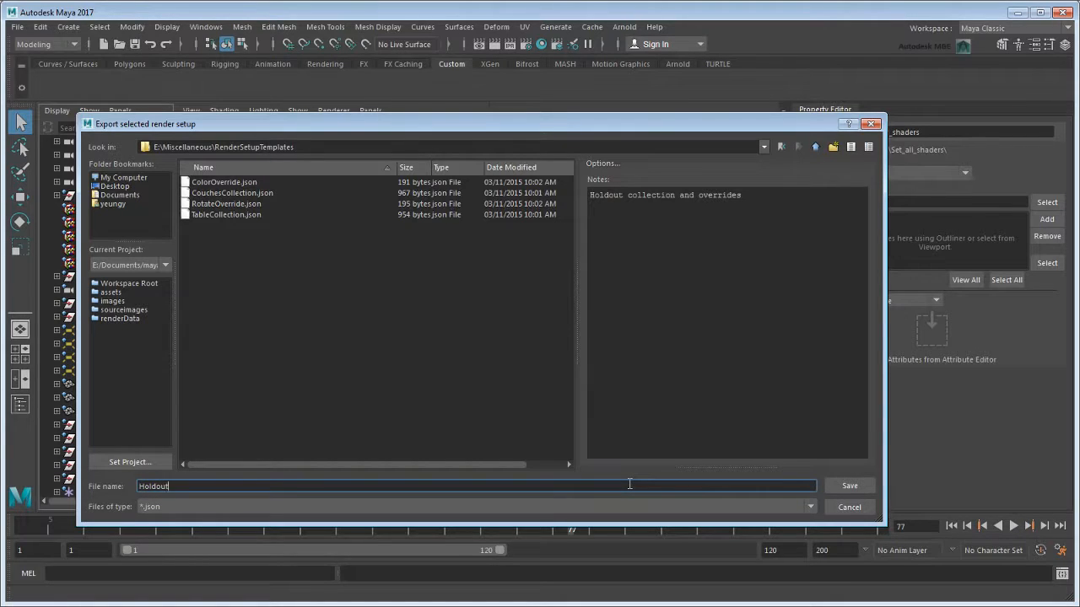
type("son")
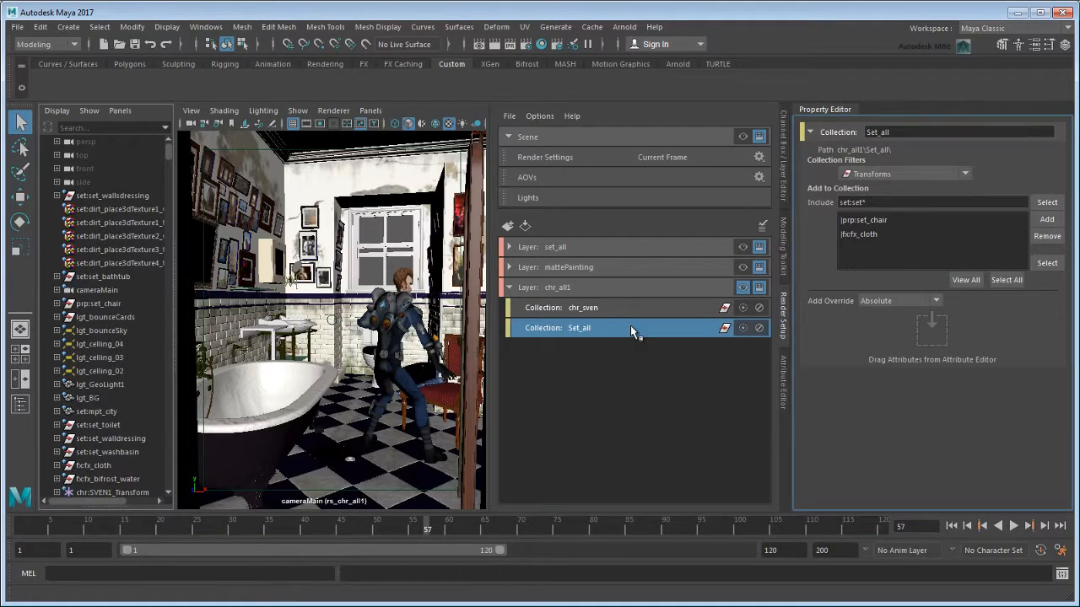
Import the Holdout global template into the Set_all collection and accept the imported items.
right_click(631, 327)
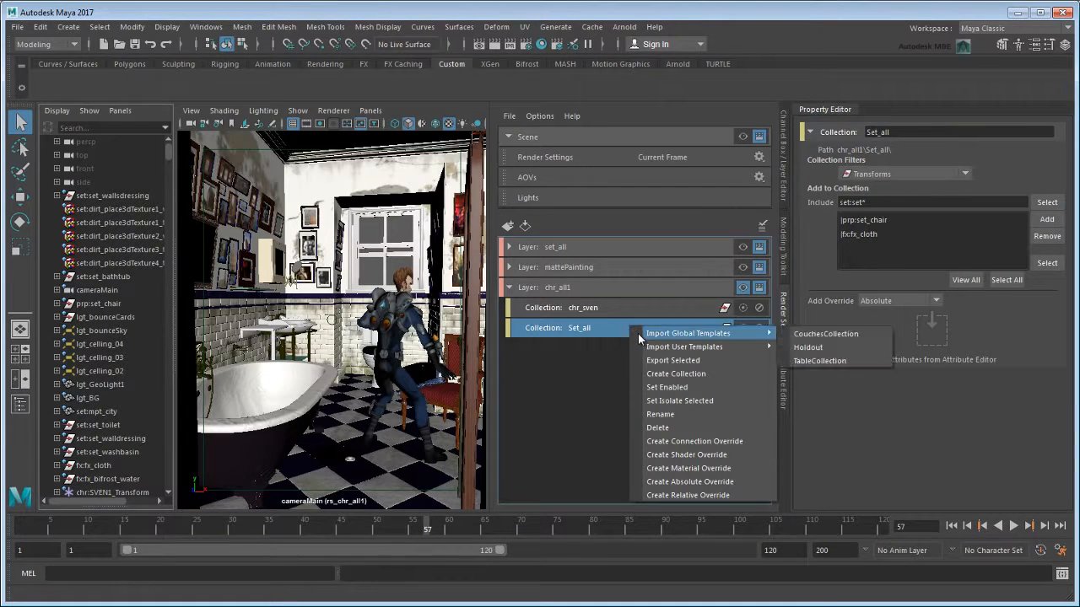
mouse_move(725, 333)
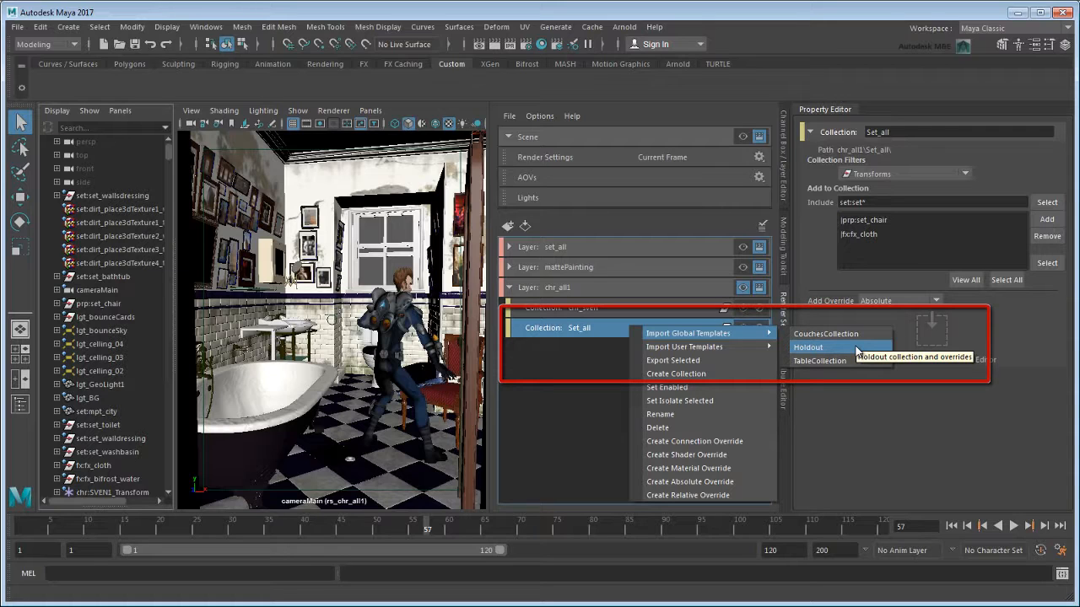
left_click(854, 348)
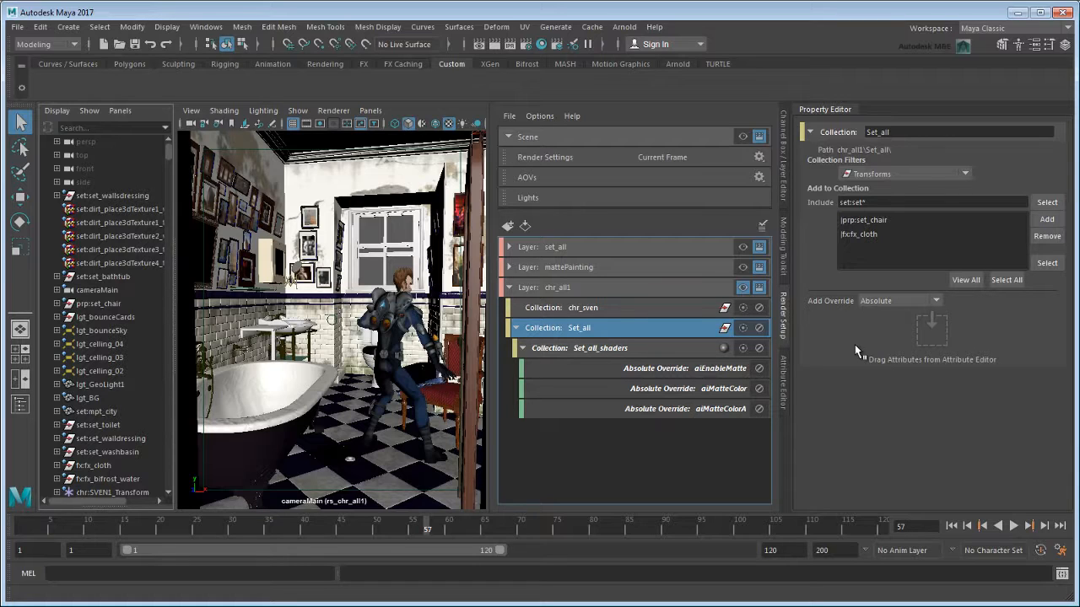
left_click(765, 225)
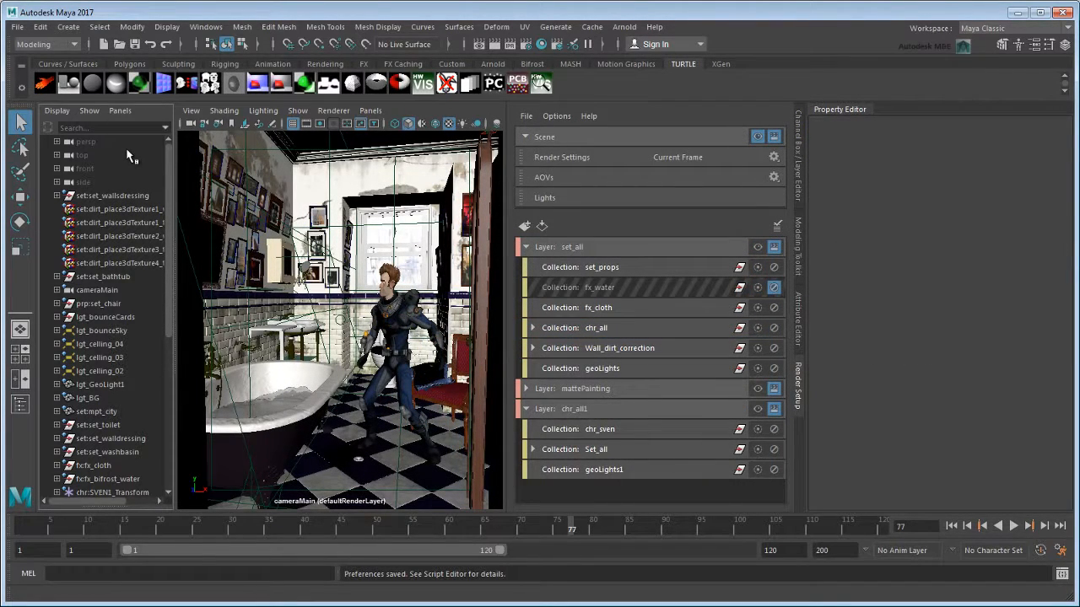
Enable the Render Setup Filter in the Outliner and limit the listing to objects inside the selected layer or collection.
left_click(59, 111)
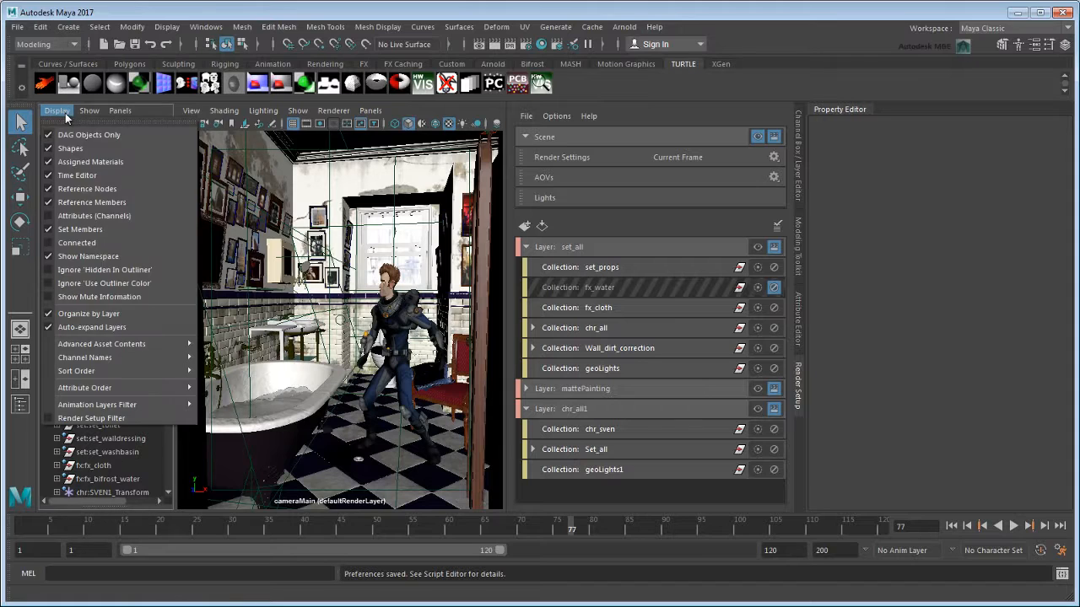
left_click(145, 417)
left_click(136, 141)
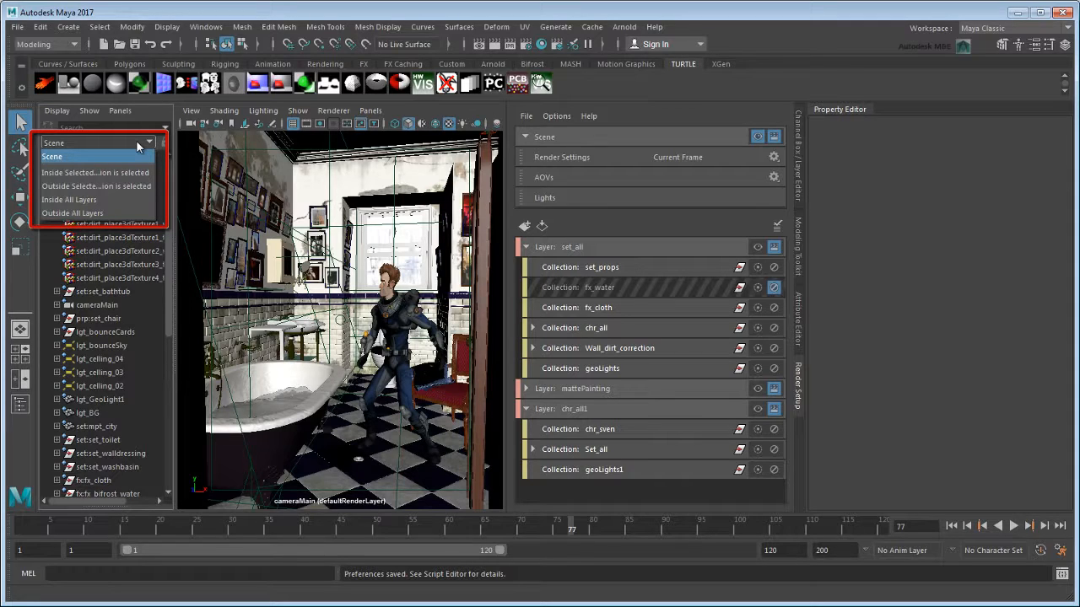
left_click(135, 170)
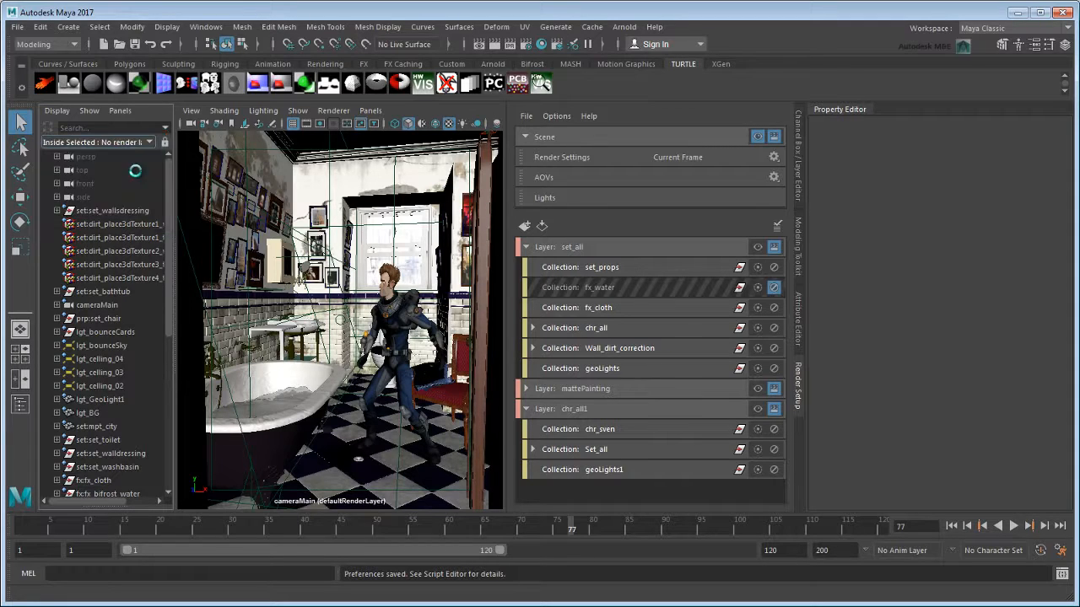
Review the filtered Outliner contents for the chr_all1 layer, the set_props collection and the mattePainting layer.
left_click(609, 412)
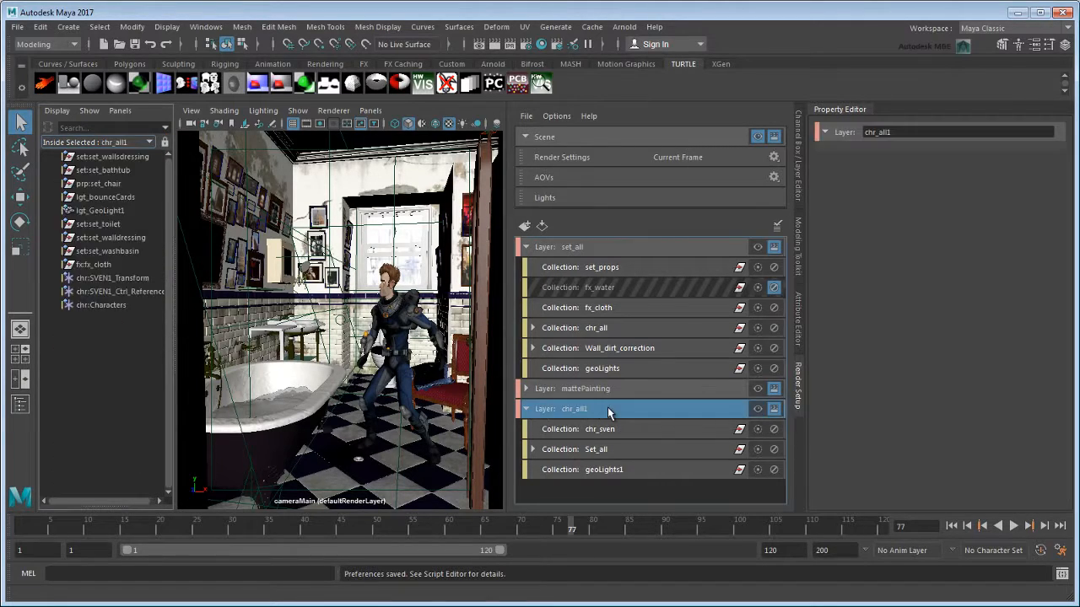
left_click(609, 268)
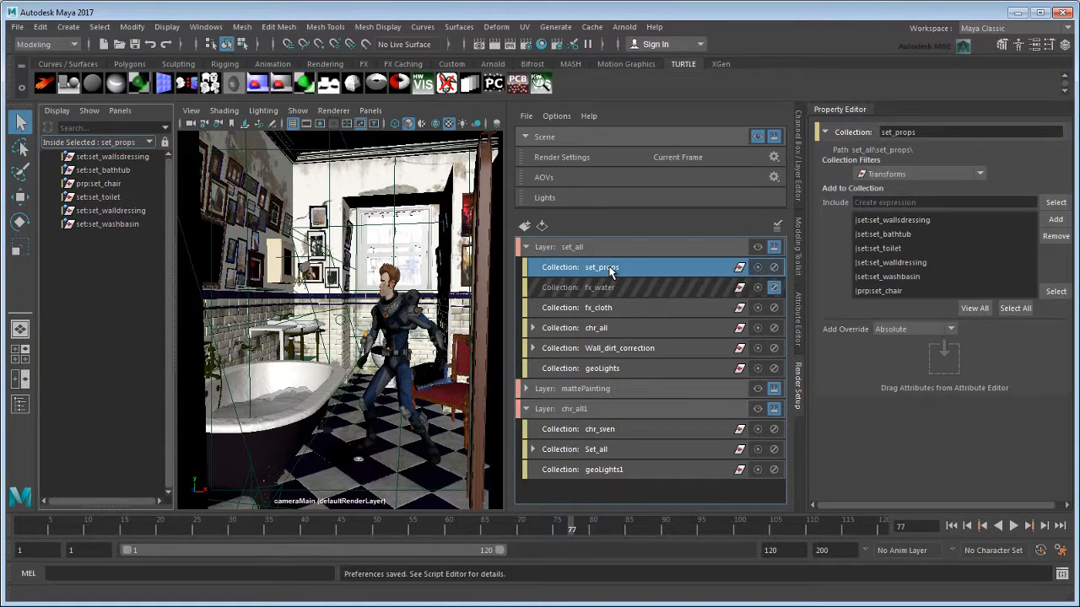
left_click(610, 390, "ctrl")
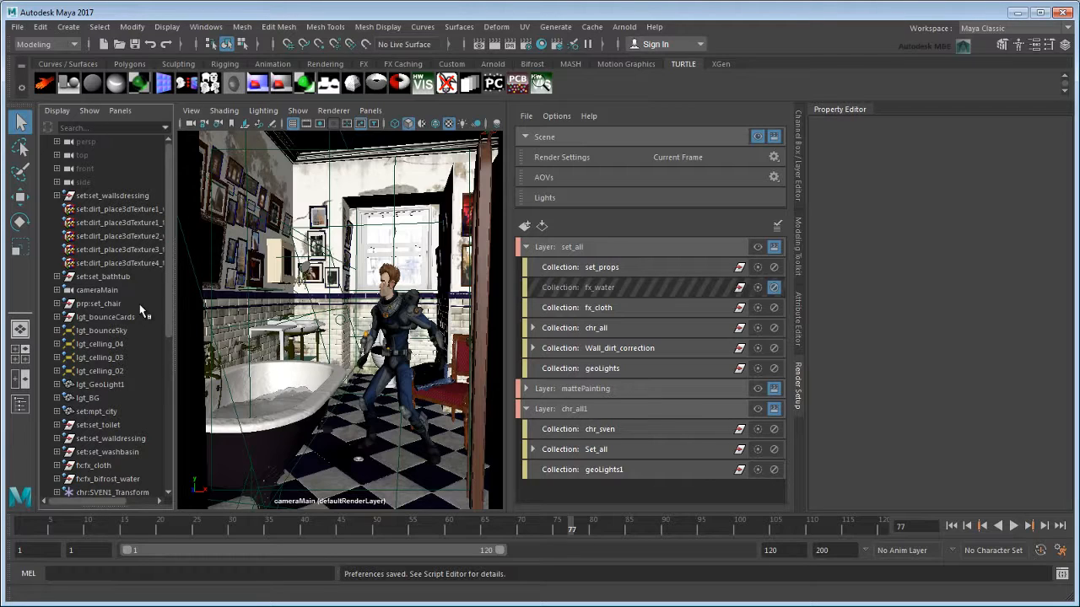
Find which collection in the set_all render layer contains the prp:set_chair object.
left_click(101, 304)
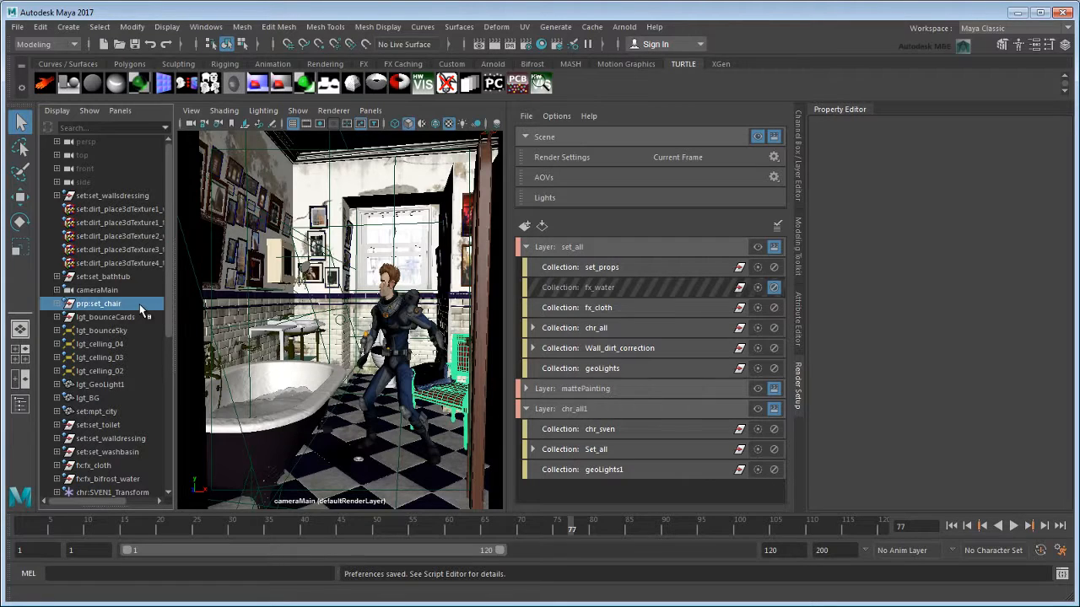
right_click(140, 307)
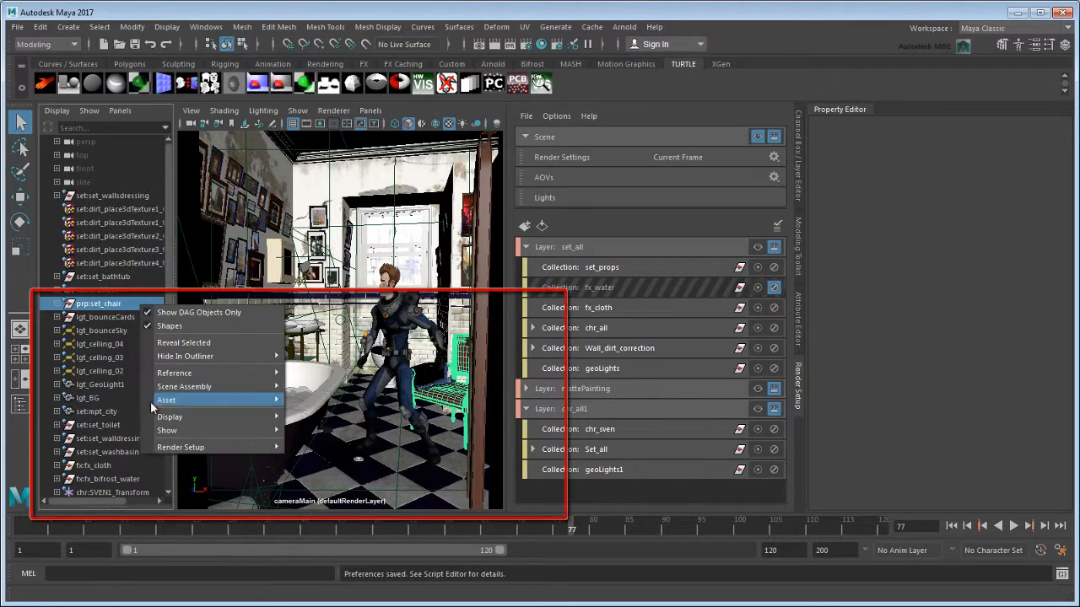
mouse_move(165, 449)
mouse_move(385, 475)
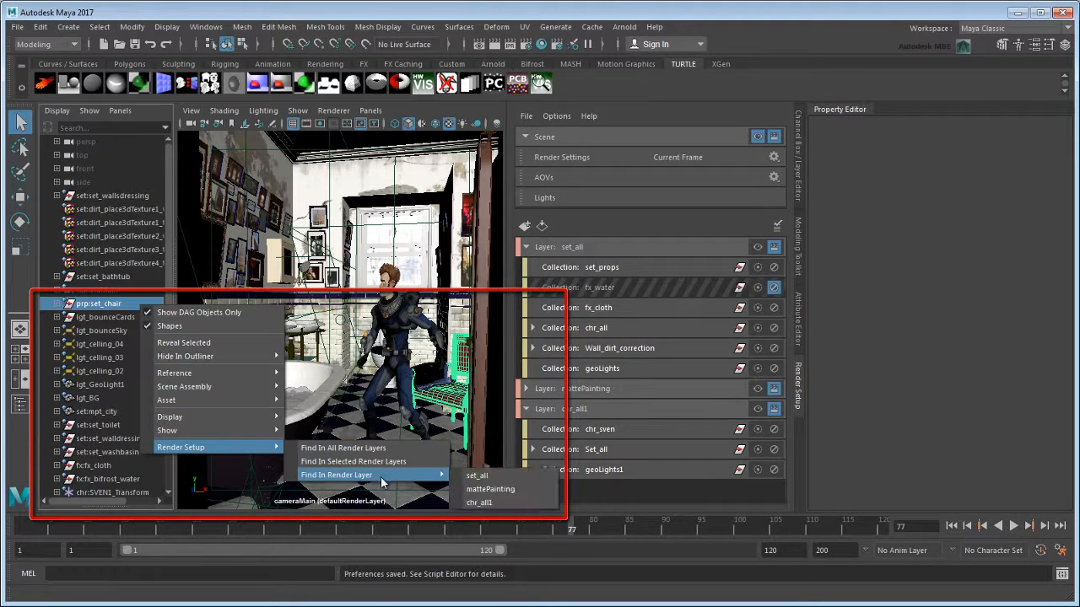
left_click(478, 476)
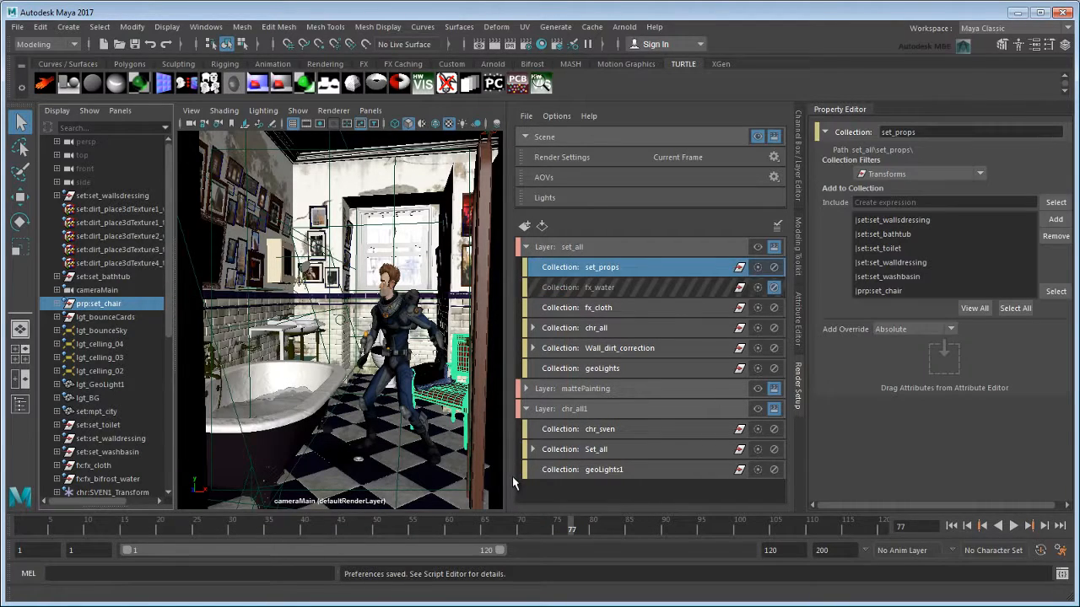
Find the collections containing prp:set_chair across all render layers.
right_click(142, 308)
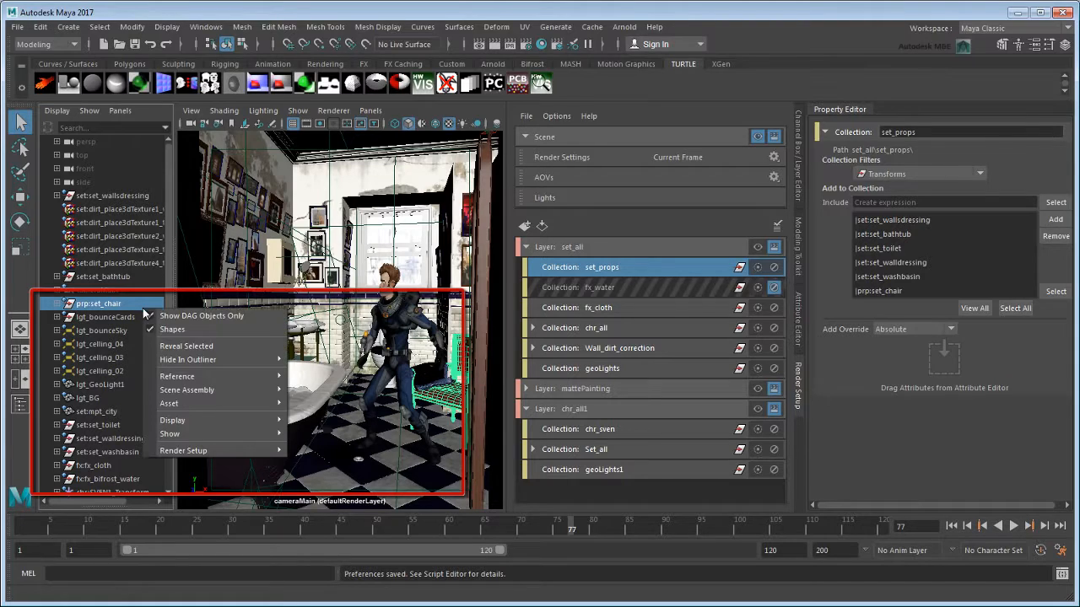
mouse_move(223, 451)
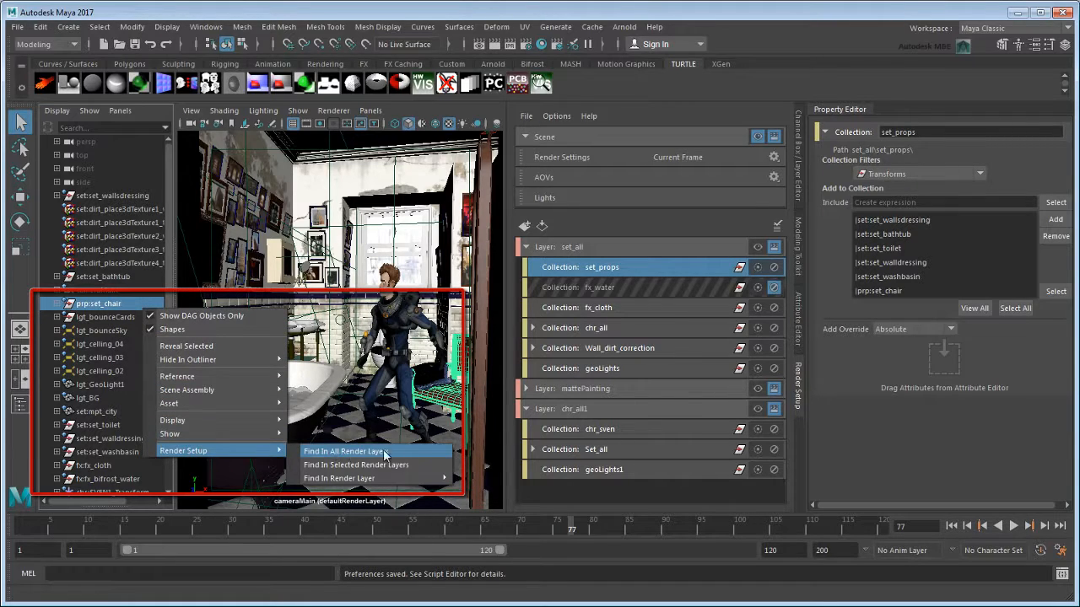
left_click(417, 453)
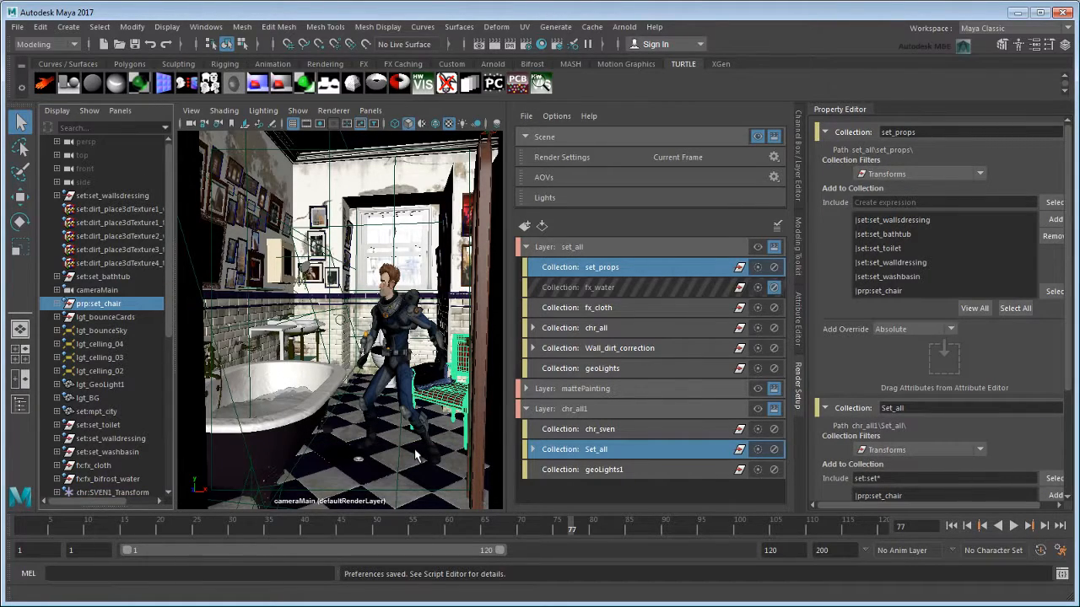